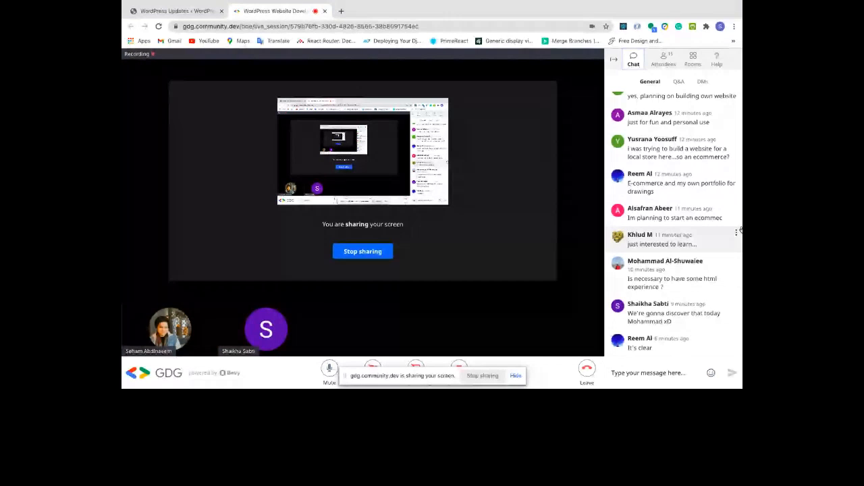
# Highlight the Menu heading on the workshop slide, and open the Menus management page in the WordPress admin
pyautogui.hotkey('ctrl', 'Left')
pyautogui.doubleClick(299, 200)
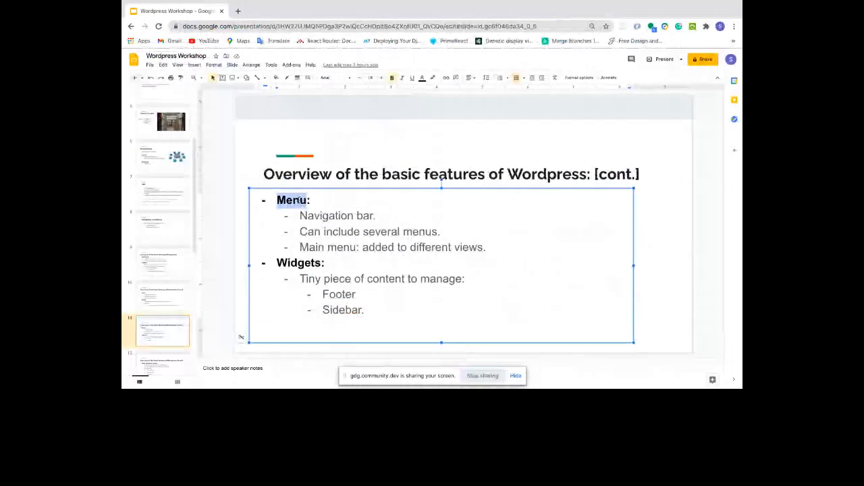
pyautogui.hotkey('ctrl', 'Right')
pyautogui.moveTo(163, 202)
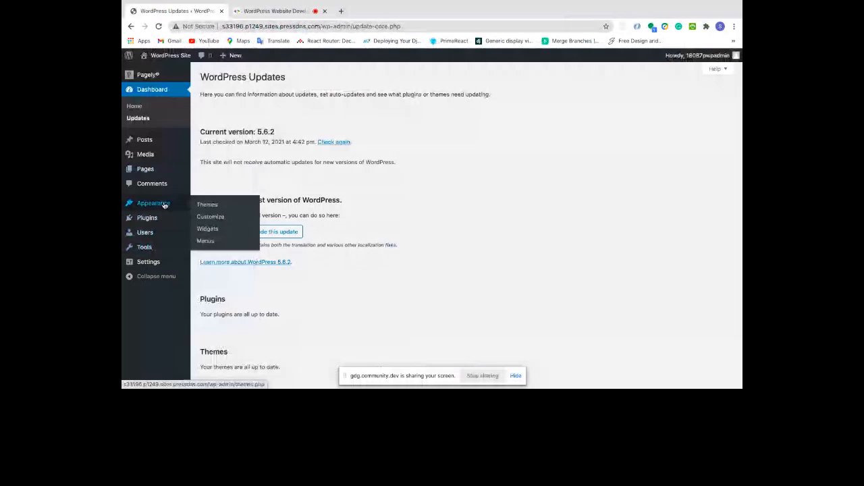
pyautogui.click(204, 241)
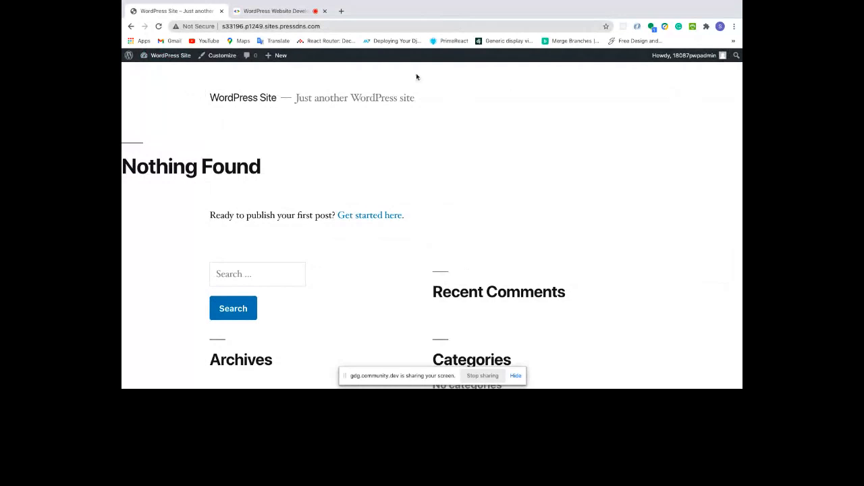
pyautogui.moveTo(168, 56)
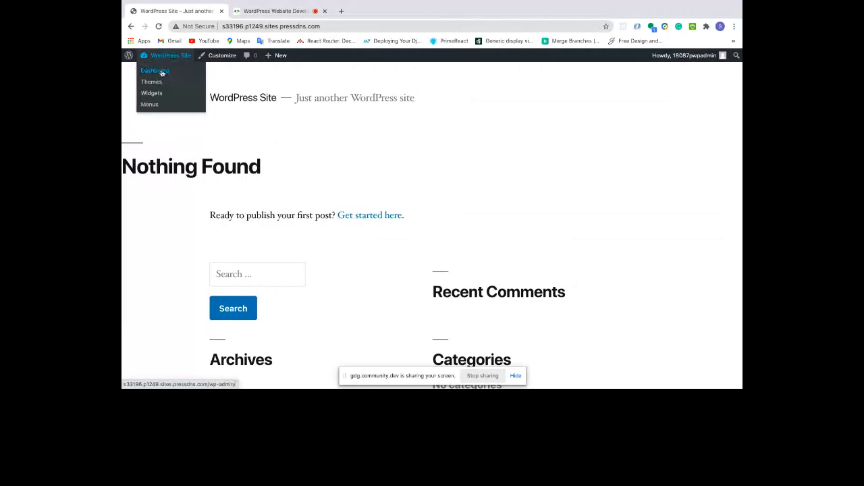
pyautogui.click(154, 106)
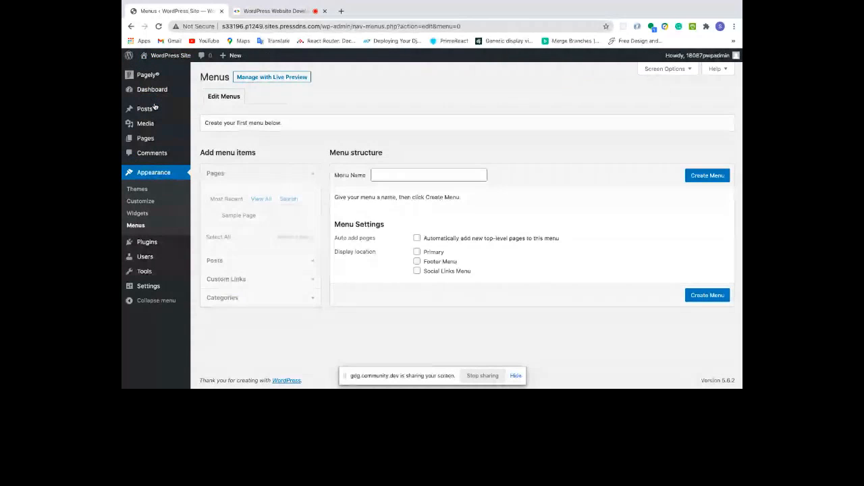
# Create a navigation menu named Main Menu and assign it to the Primary display location
pyautogui.click(401, 177)
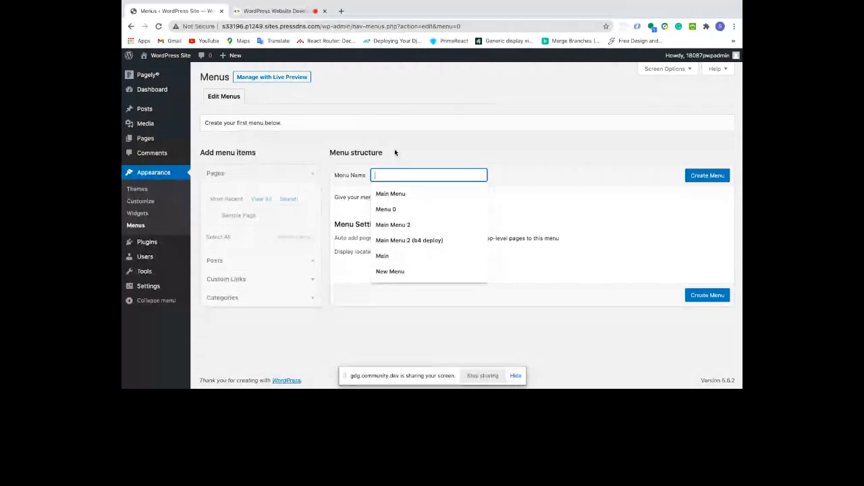
pyautogui.click(399, 194)
pyautogui.click(700, 179)
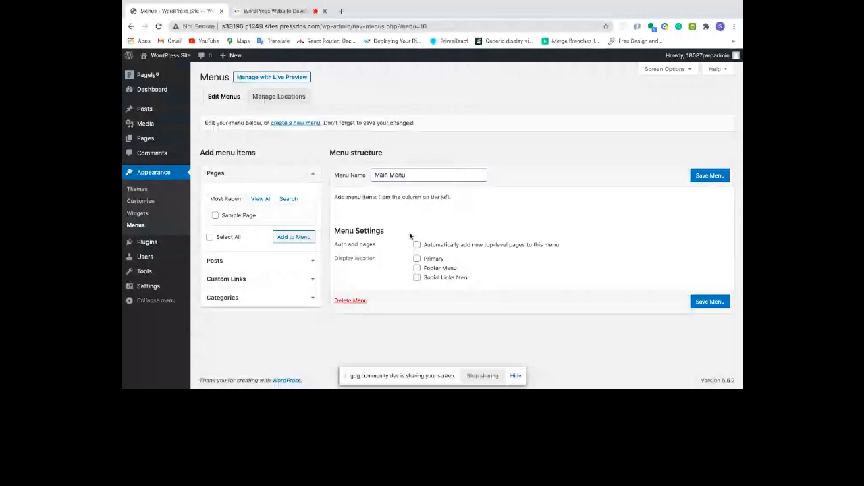
pyautogui.click(417, 260)
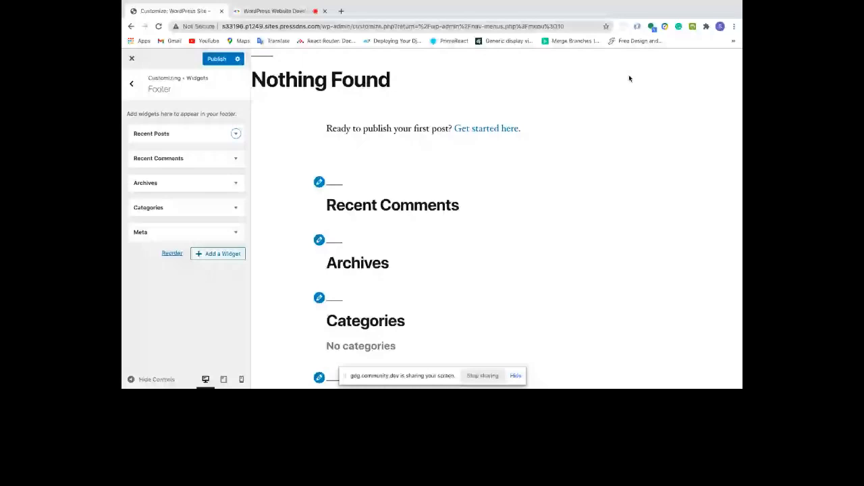
# Publish the footer widget changes and close the site Customizer
pyautogui.click(216, 59)
pyautogui.click(135, 86)
pyautogui.click(132, 58)
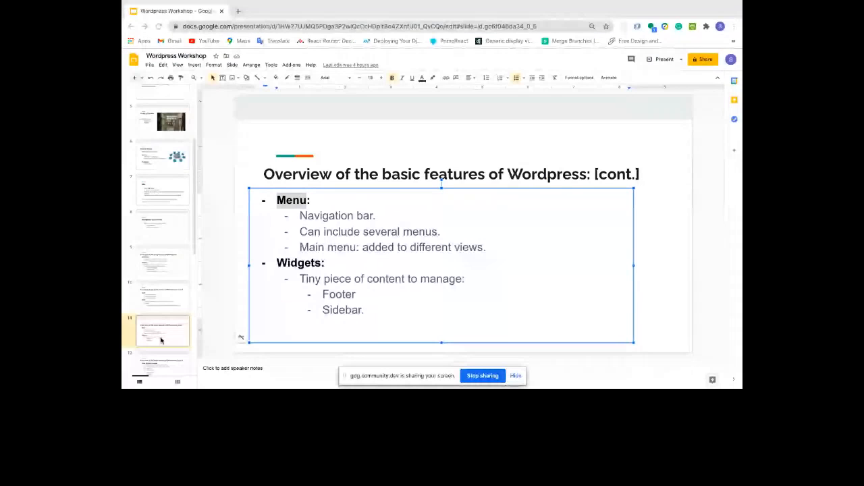
# Show the Posts: [Dynamic content] slide of the workshop deck, and read the unread messages in the session chat
pyautogui.scroll(-2, 167, 321)
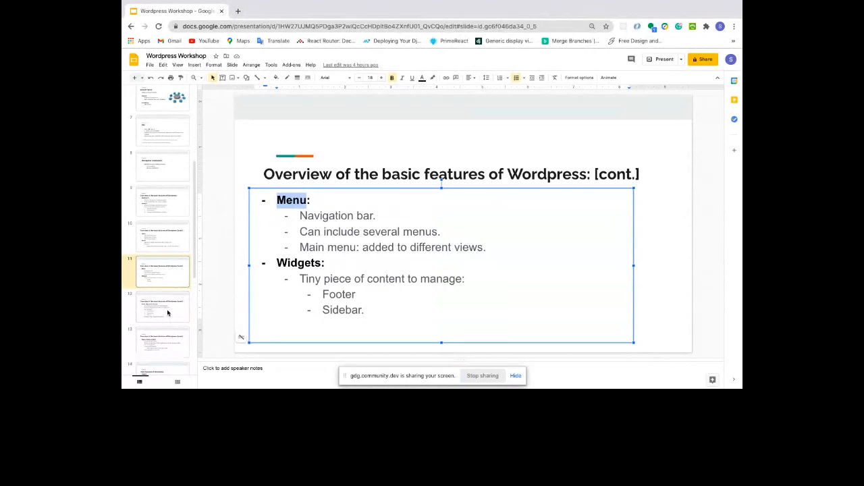
pyautogui.click(167, 321)
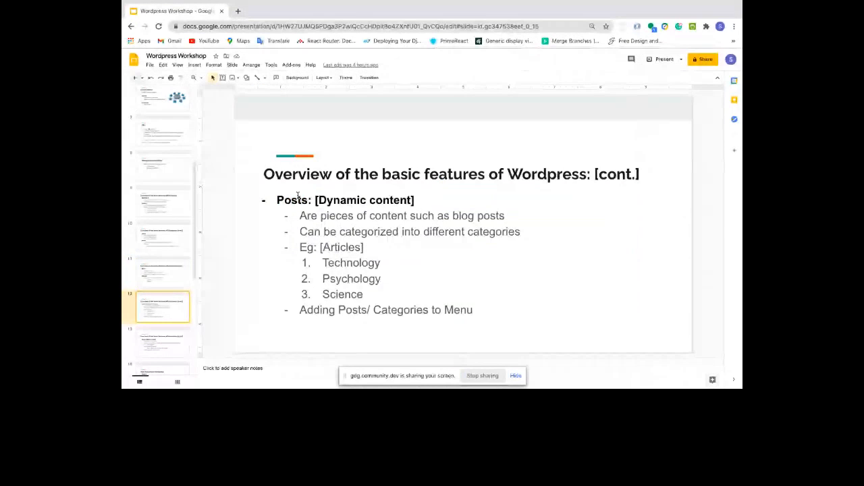
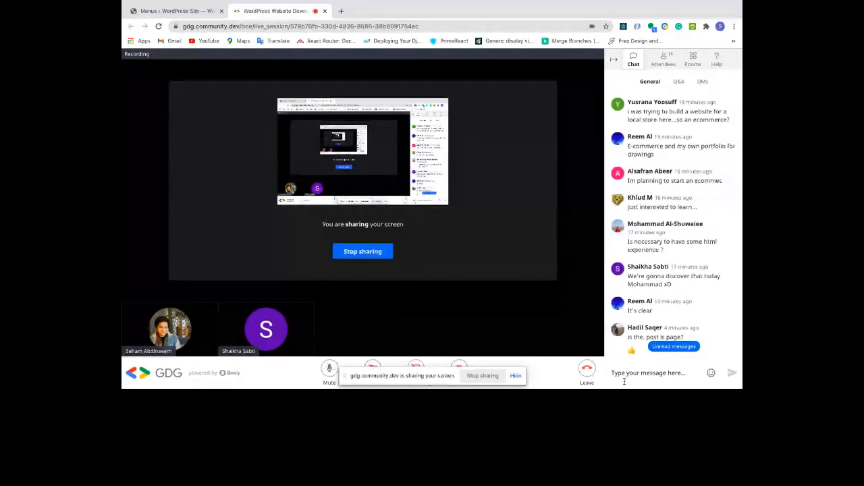
pyautogui.click(652, 346)
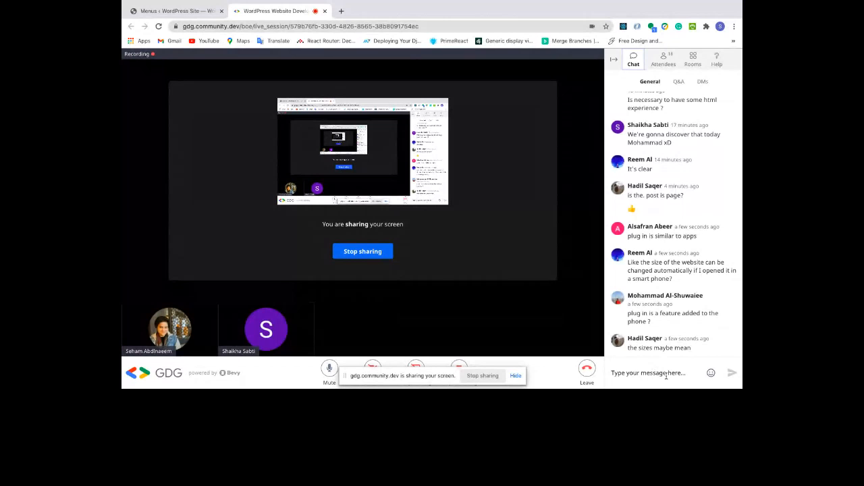
# Return to the WordPress site, leave the Post 2 editor and open the list of installed plugins
pyautogui.hotkey('ctrl', 'Left')
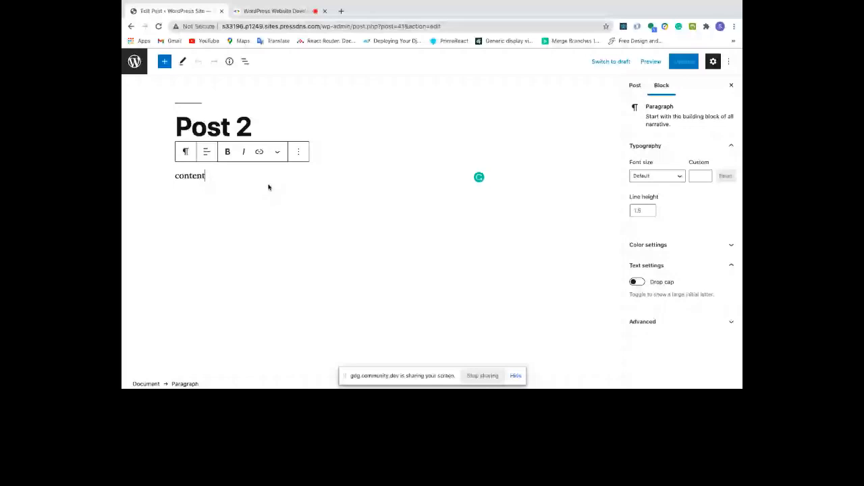
pyautogui.hotkey('ctrl', 'Left')
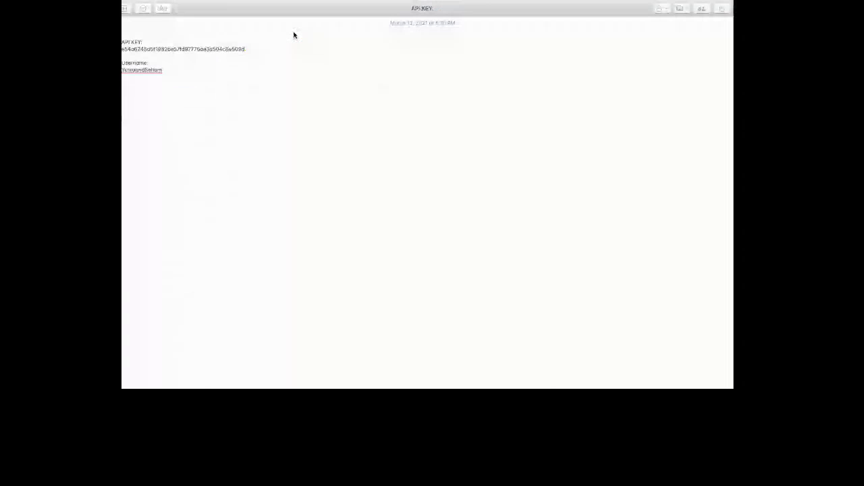
pyautogui.hotkey('ctrl', 'Right')
pyautogui.click(134, 66)
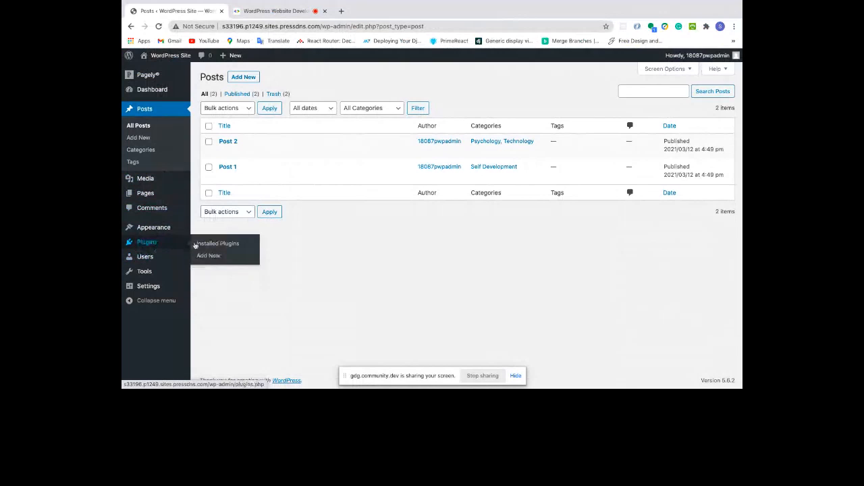
pyautogui.click(201, 247)
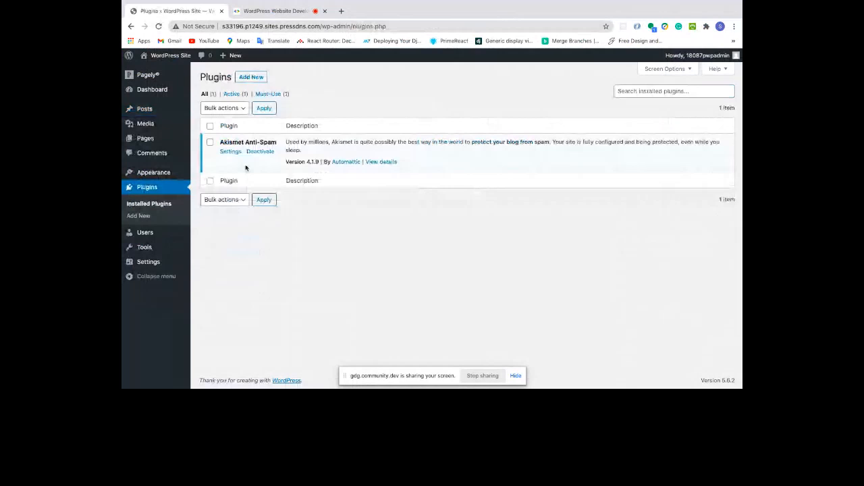
# Bring up the workshop deck's plugins slide about Gutenberg Editor and the SSL certificate, checking the session chat in between
pyautogui.hotkey('ctrl', 'Right')
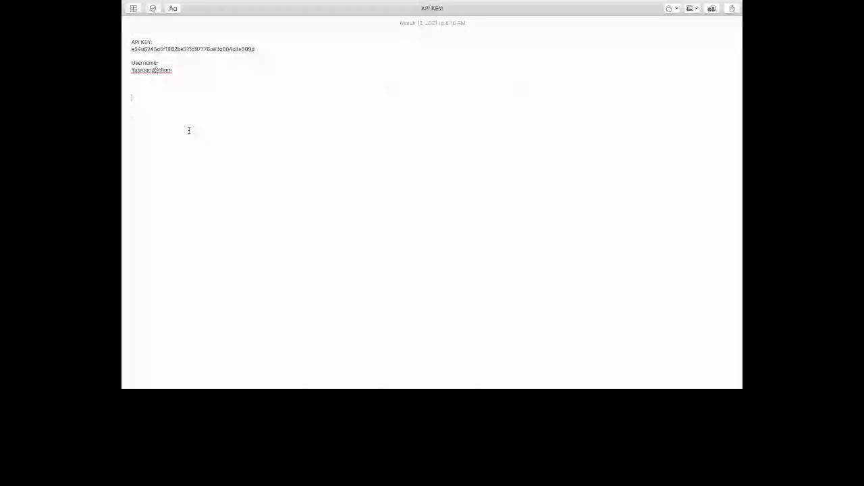
pyautogui.press('super+Tab')
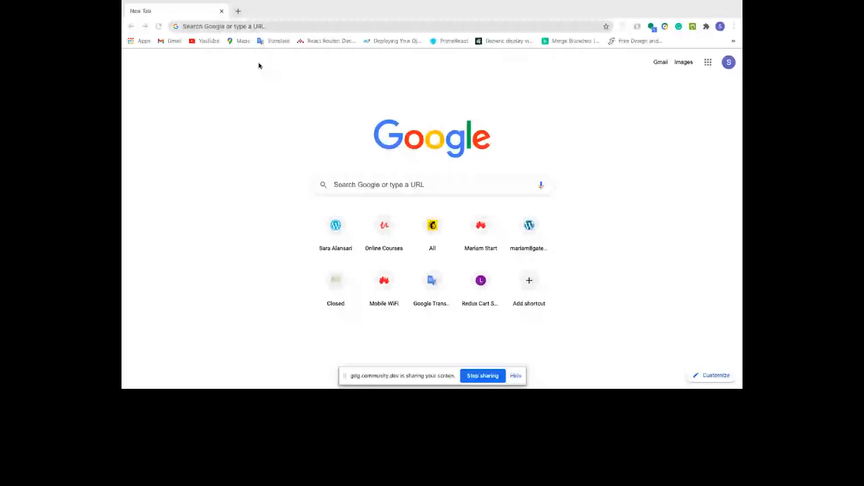
pyautogui.write('ppt')
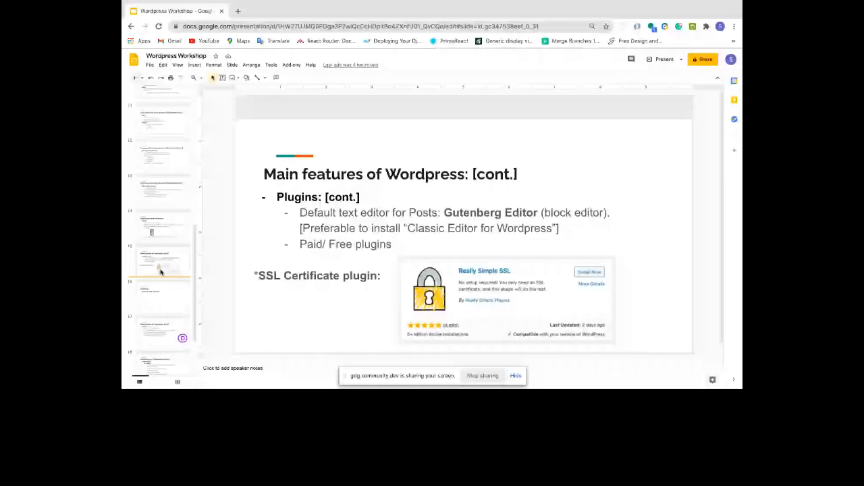
pyautogui.hotkey('alt', 'Tab')
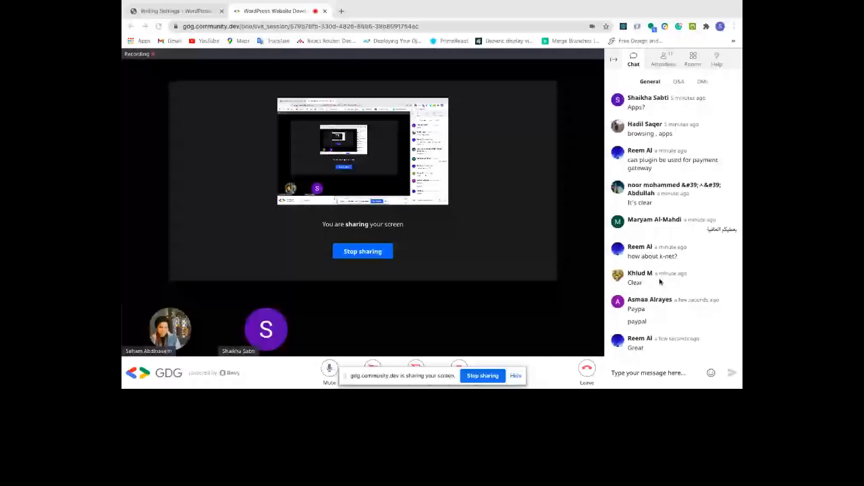
pyautogui.hotkey('alt', 'Tab')
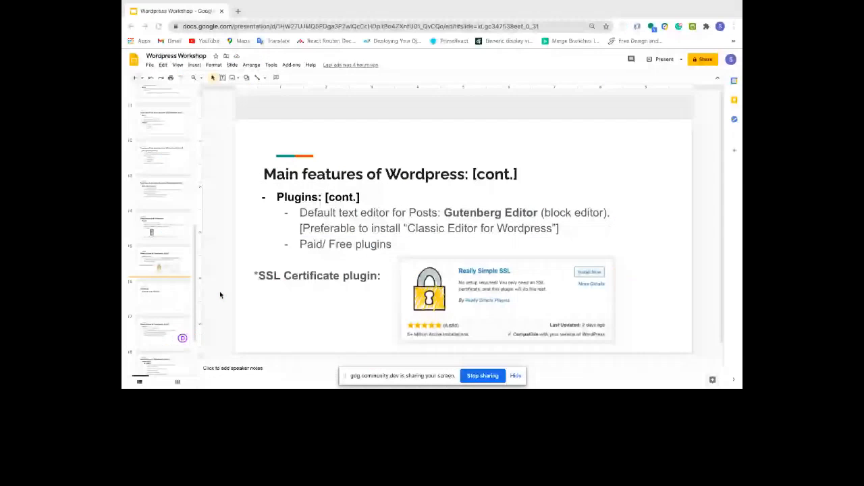
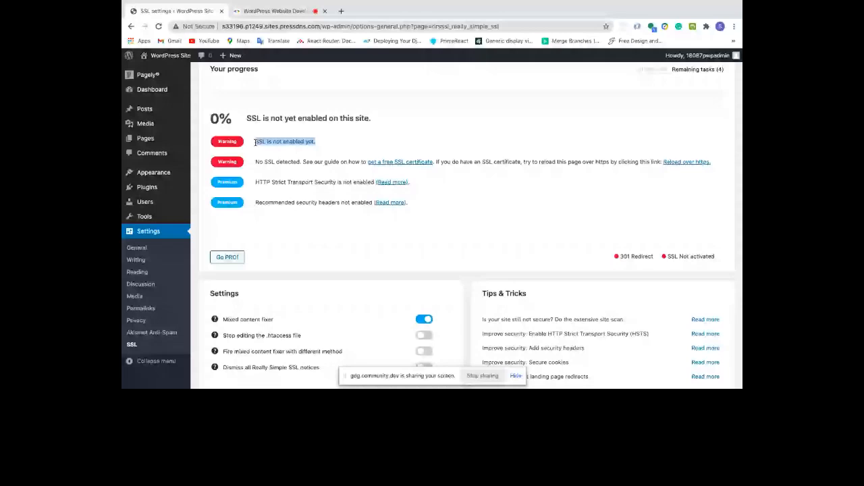
# Set the site's permalink structure to Post name in the WordPress Permalink Settings, and highlight the No SSL detected notice
pyautogui.click(139, 361)
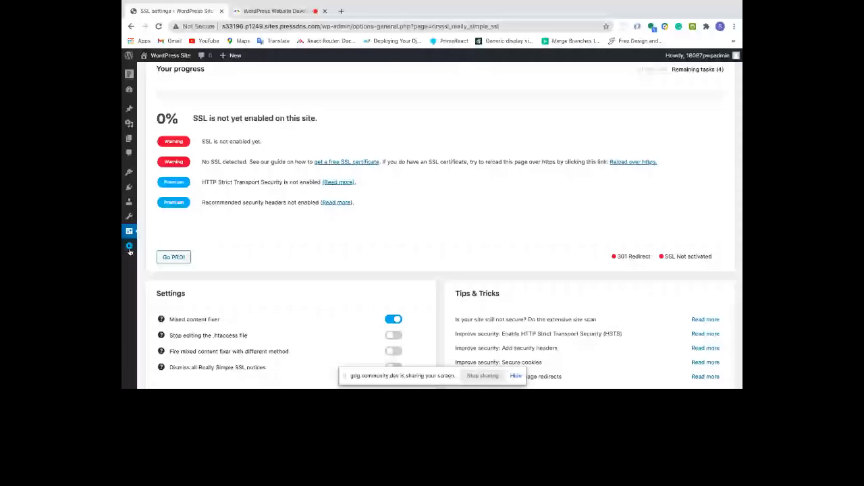
pyautogui.click(129, 248)
pyautogui.click(139, 309)
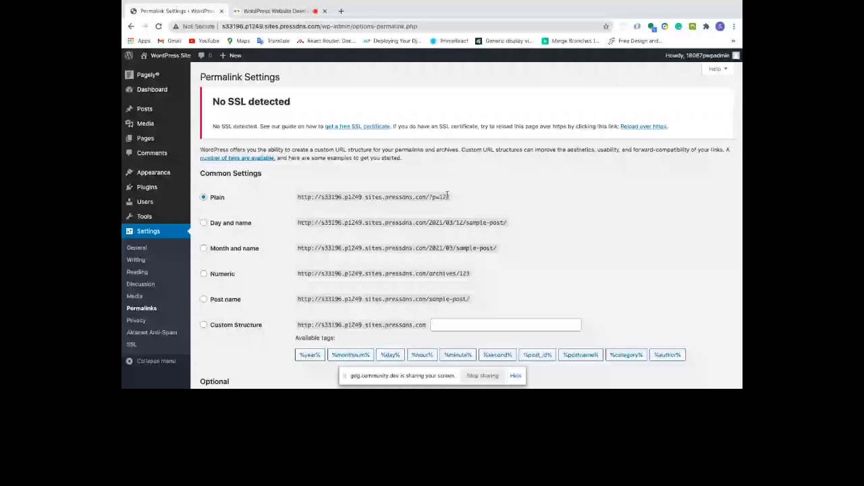
pyautogui.click(204, 299)
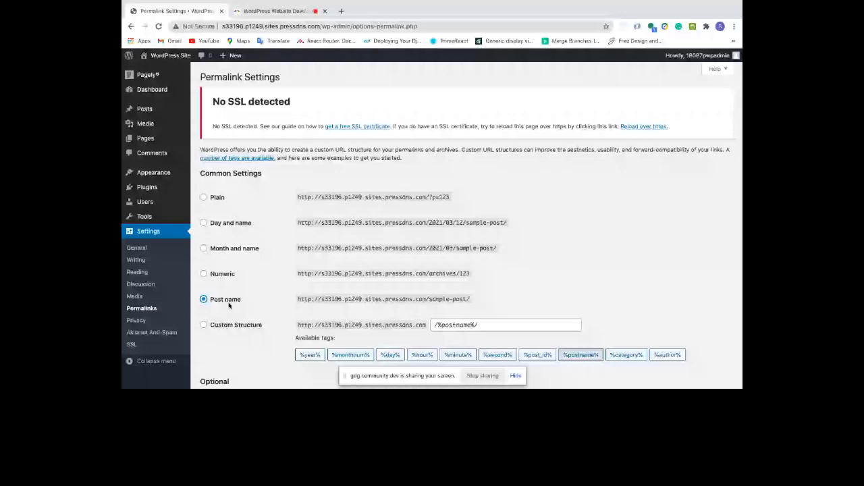
pyautogui.moveTo(293, 103); pyautogui.dragTo(200, 110)
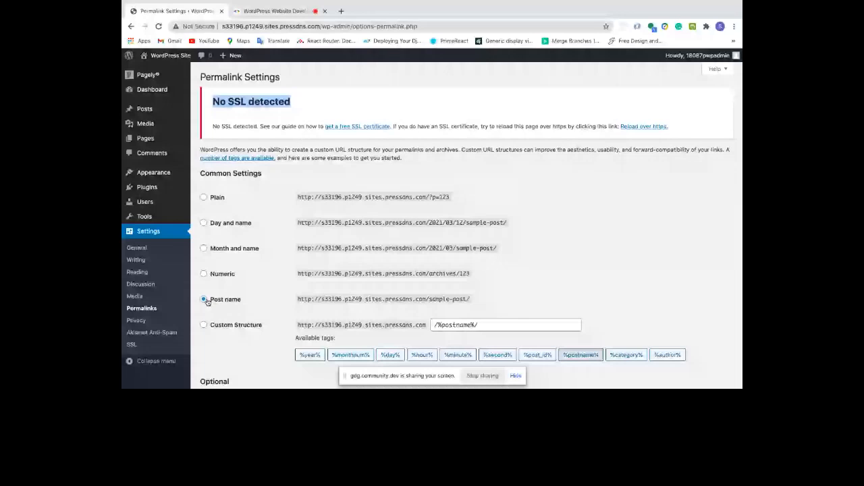
pyautogui.scroll(-1, 228, 312)
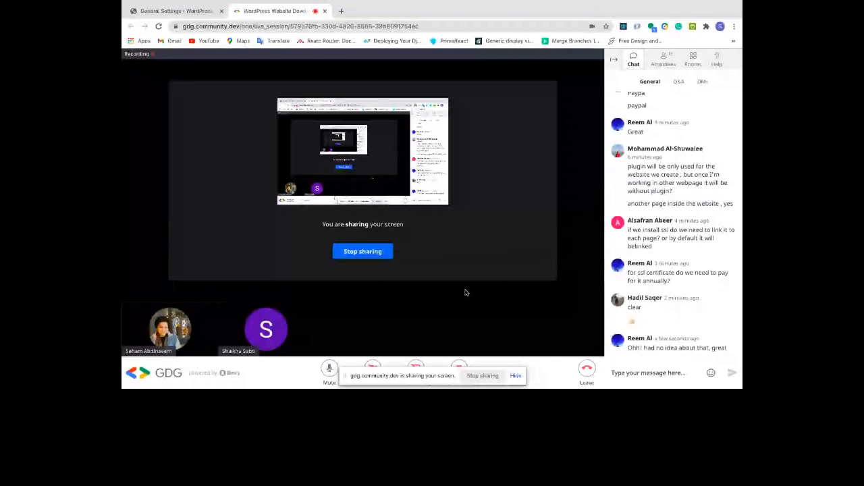
# In the workshop deck, highlight "Permalinks" on the Important slide and the quoted WPbeginner definition on the Themes slide
pyautogui.hotkey('ctrl', 'Right')
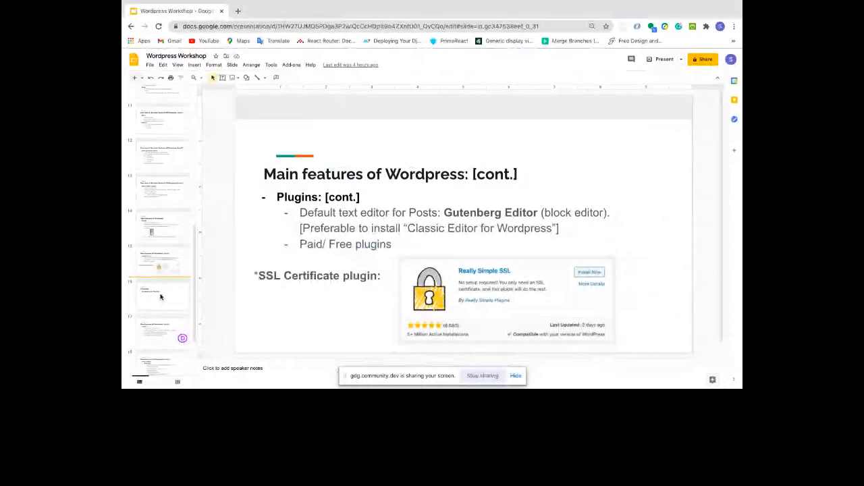
pyautogui.click(161, 295)
pyautogui.scroll(-2, 161, 299)
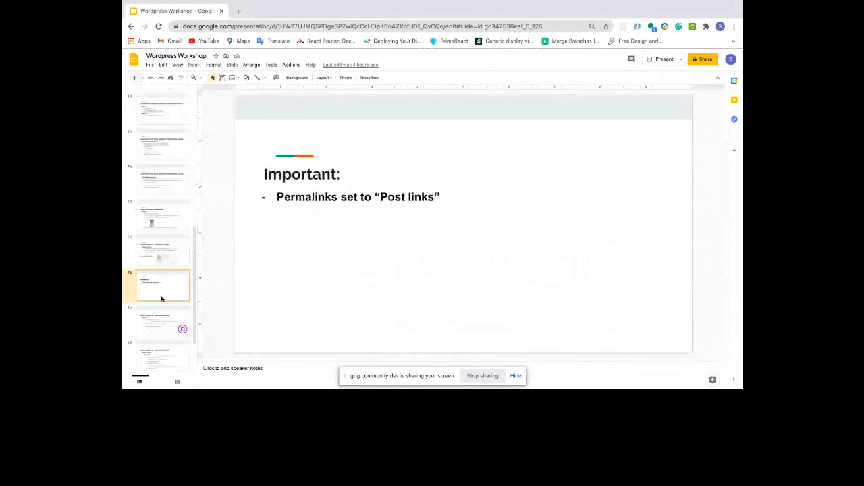
pyautogui.doubleClick(301, 196)
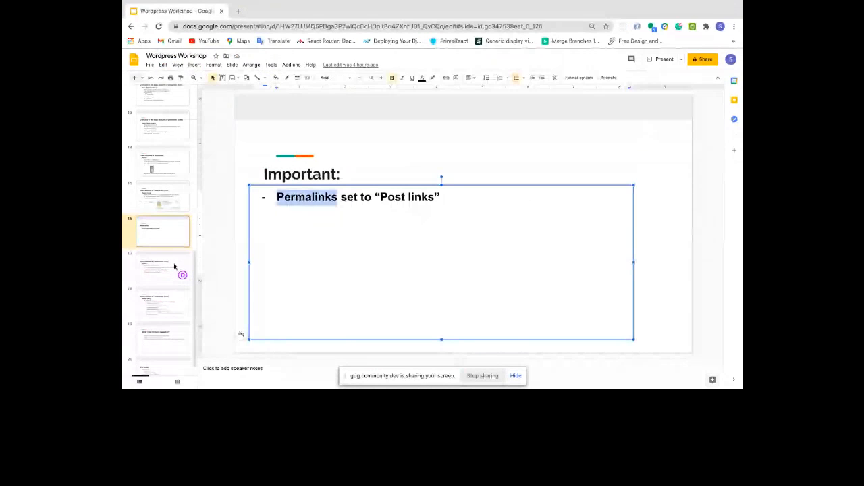
pyautogui.click(174, 267)
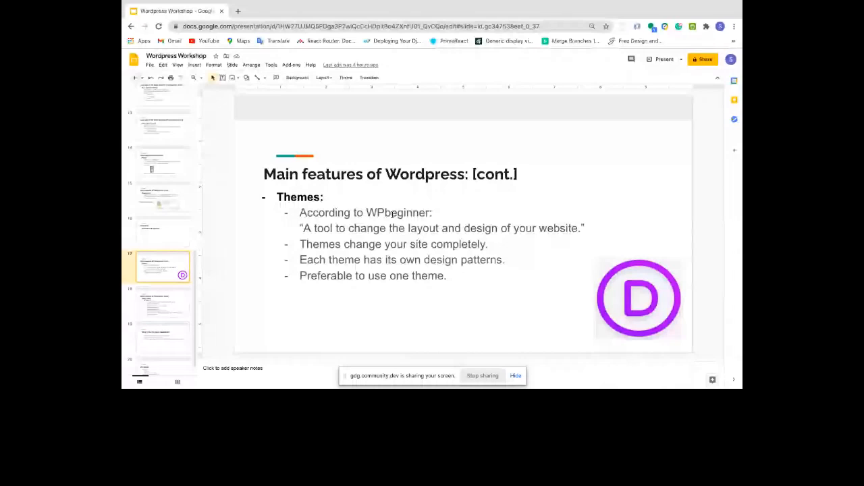
pyautogui.moveTo(303, 228); pyautogui.dragTo(583, 229)
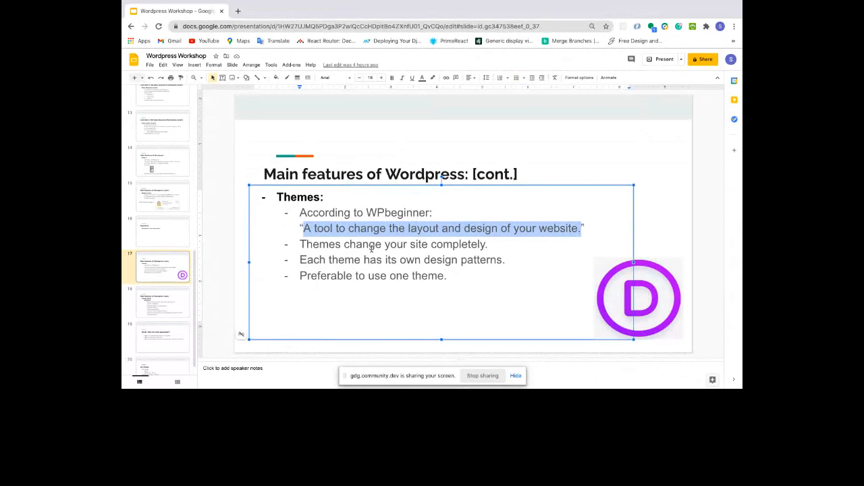
# Return to the WordPress admin and open the Themes management page
pyautogui.hotkey('ctrl', 'Left')
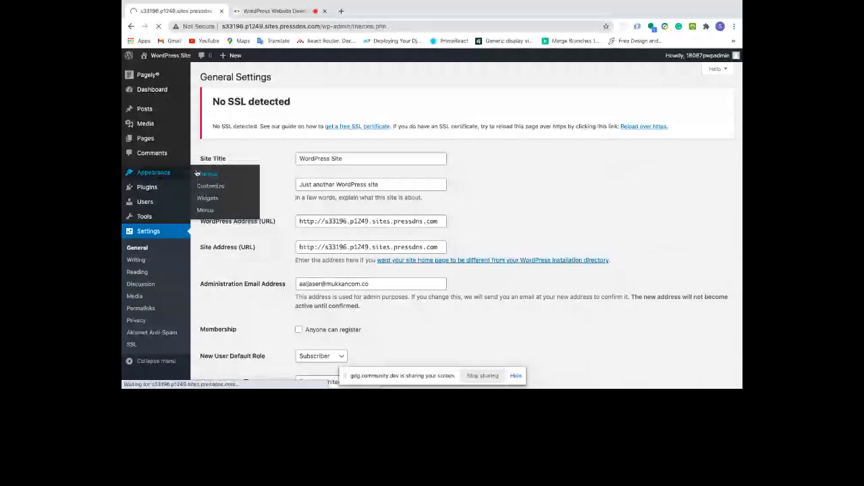
pyautogui.click(169, 173)
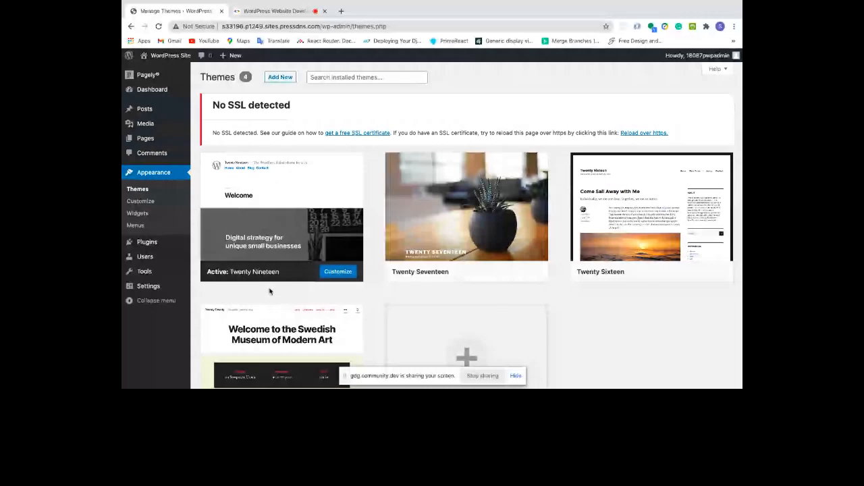
# Activate the Twenty Seventeen theme among the installed themes
pyautogui.scroll(-1, 269, 291)
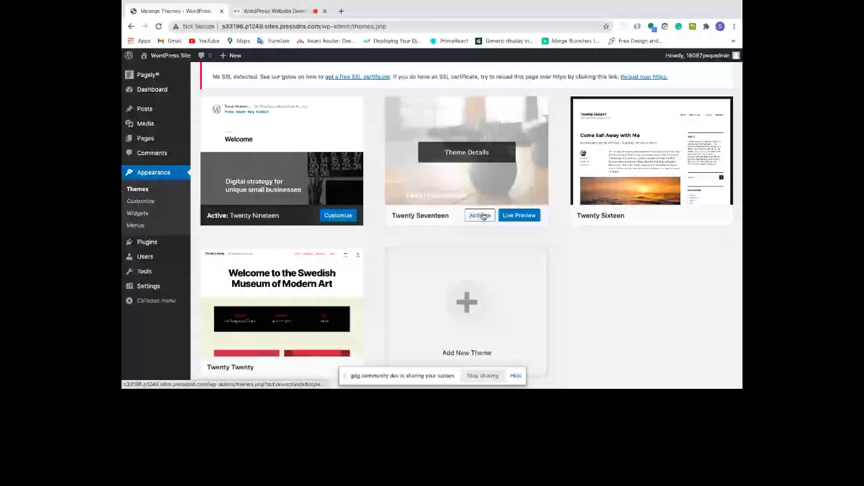
pyautogui.click(481, 215)
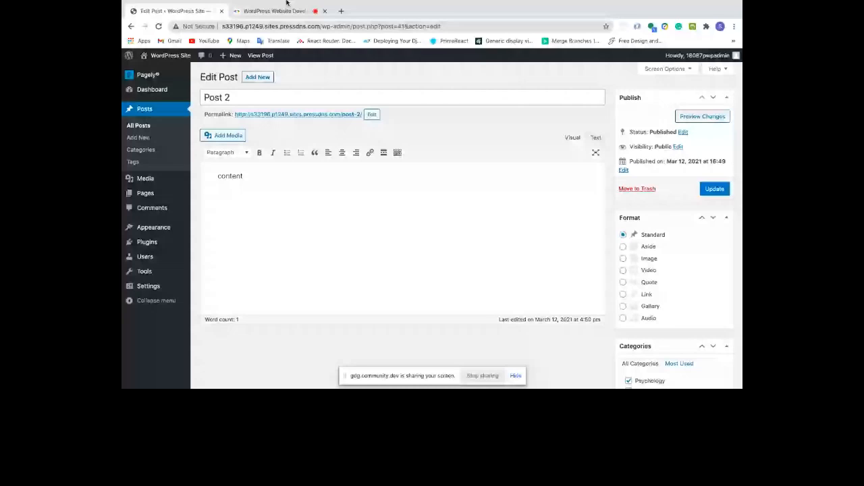
# In the workshop deck, select the Divi logo on the Themes slide and bring up the "Why Divi?" slide
pyautogui.click(294, 196)
pyautogui.hotkey('ctrl', 'Left')
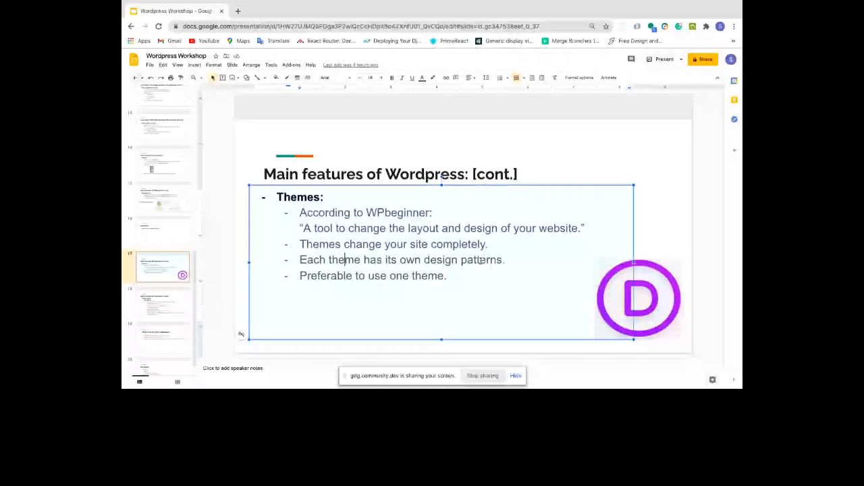
pyautogui.click(649, 290)
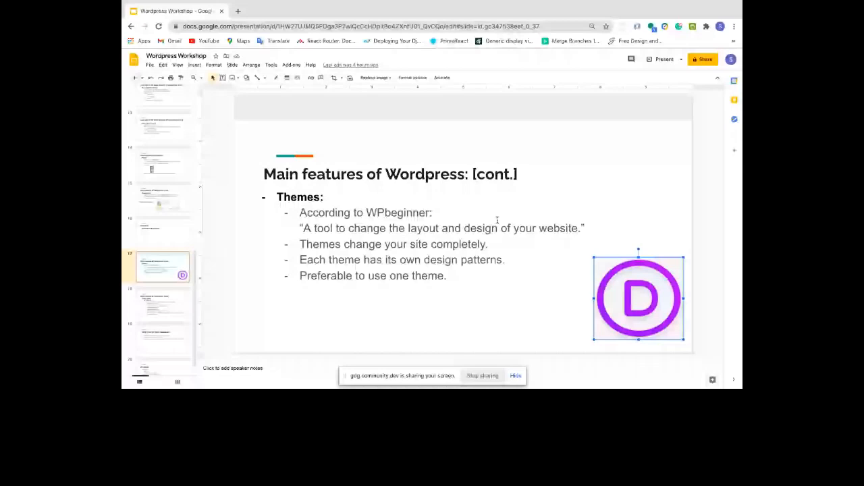
pyautogui.click(165, 303)
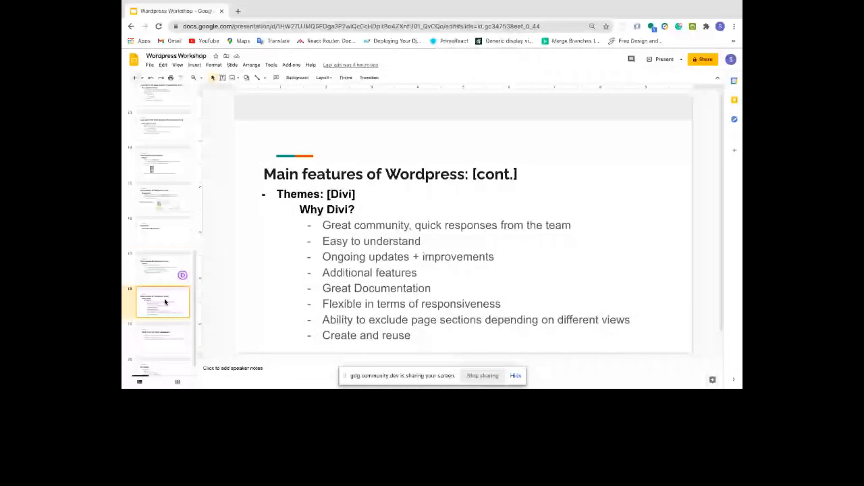
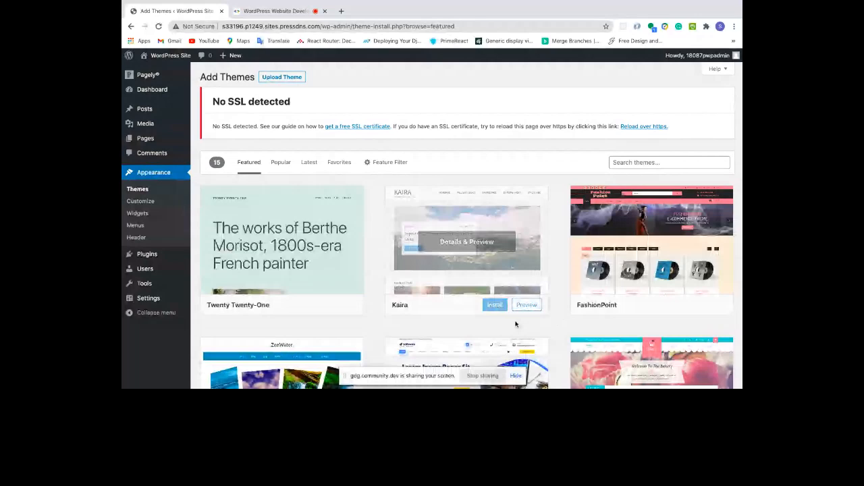
# Look over the featured themes in Add Themes, and activate the Divi theme installed from Divi.zip
pyautogui.scroll(-1, 515, 325)
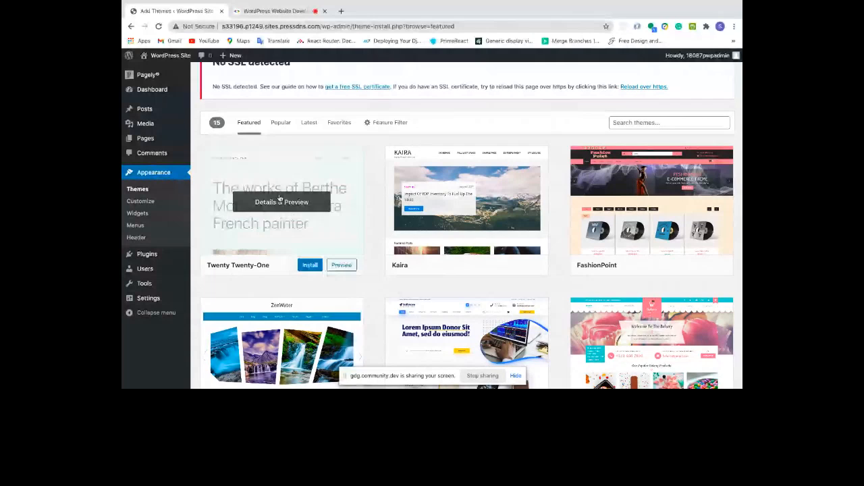
pyautogui.scroll(1, 279, 198)
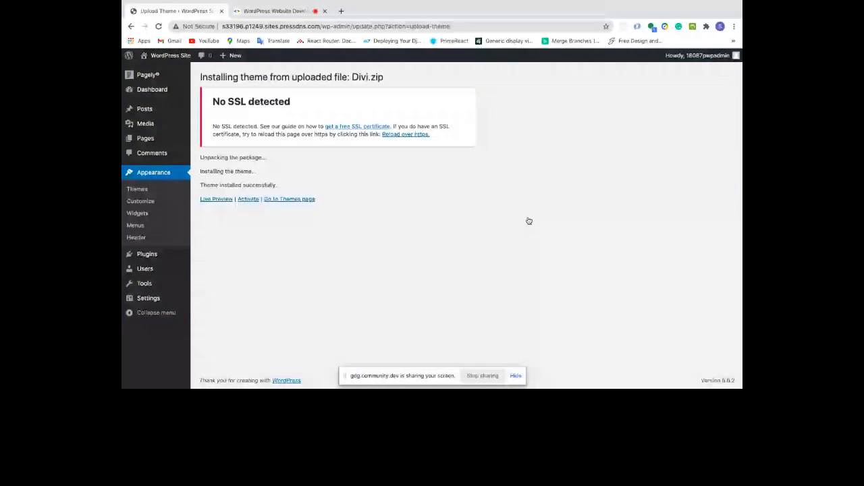
pyautogui.click(249, 200)
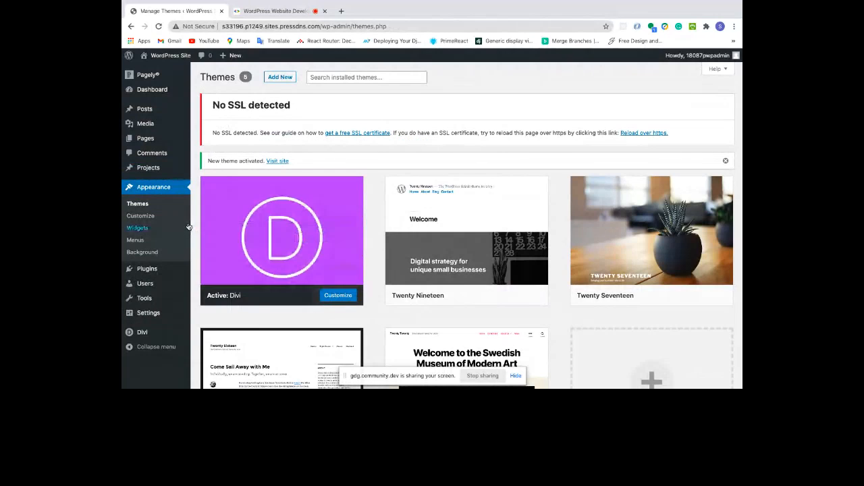
# Open the site's Pages list, read the workshop session chat, and return to the list
pyautogui.click(154, 143)
pyautogui.click(275, 11)
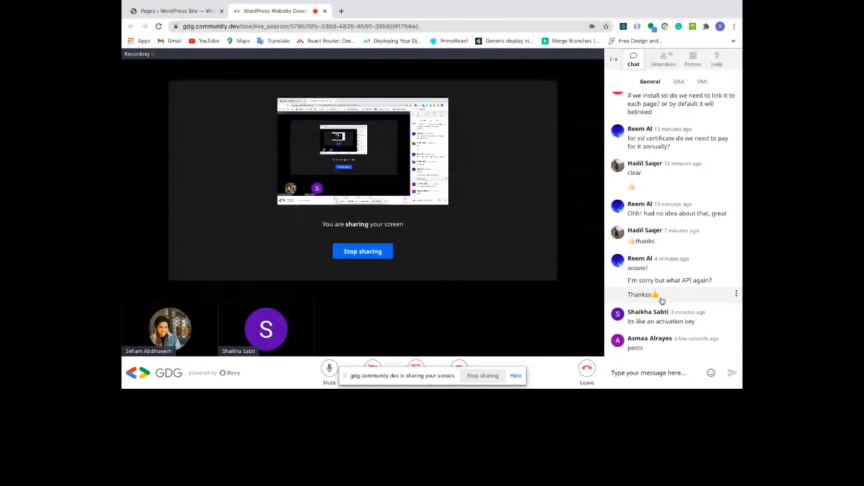
pyautogui.click(178, 11)
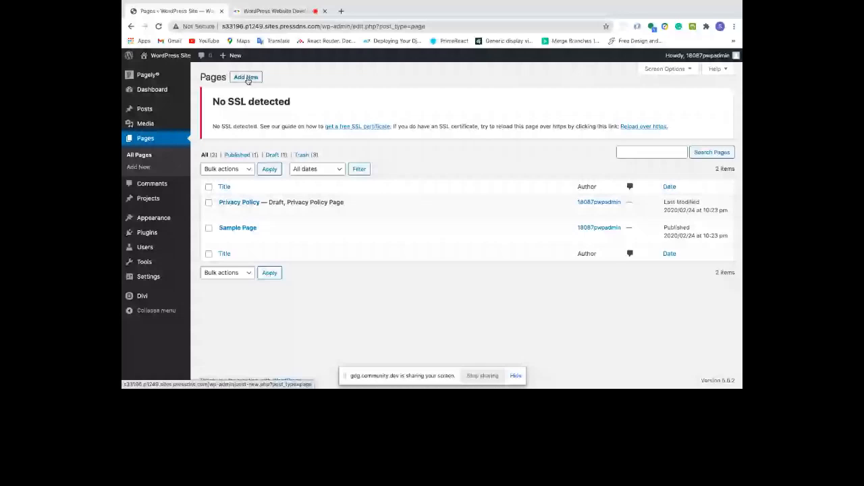
# Create a new page titled "Home Page" and switch its editor to the Divi Builder
pyautogui.click(247, 79)
pyautogui.write('Home Page')
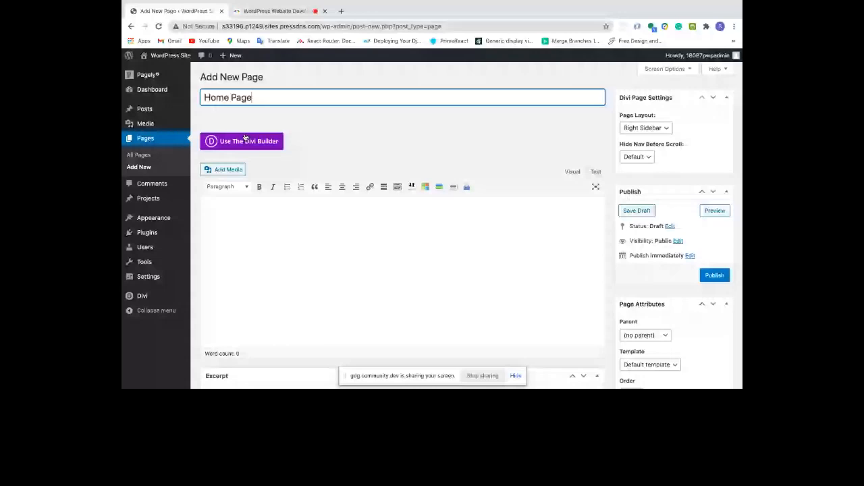
pyautogui.click(246, 140)
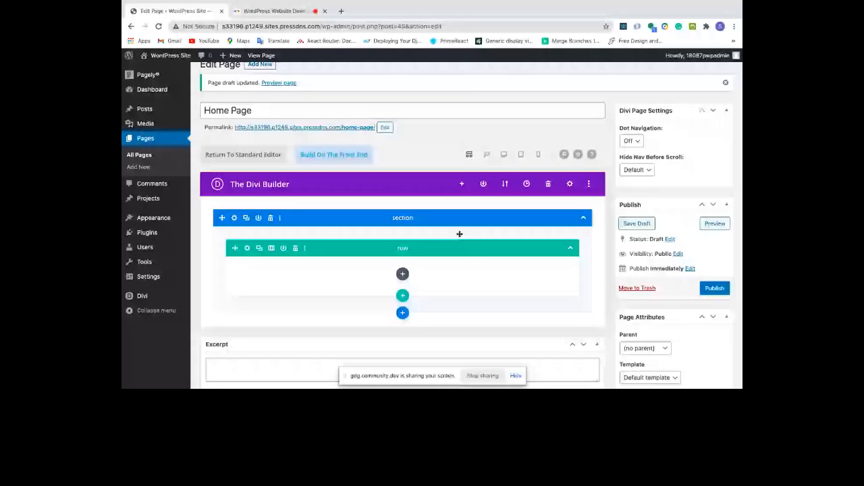
# Load the premade Copywriter Landing Page layout from the Divi library into the Home Page
pyautogui.click(462, 184)
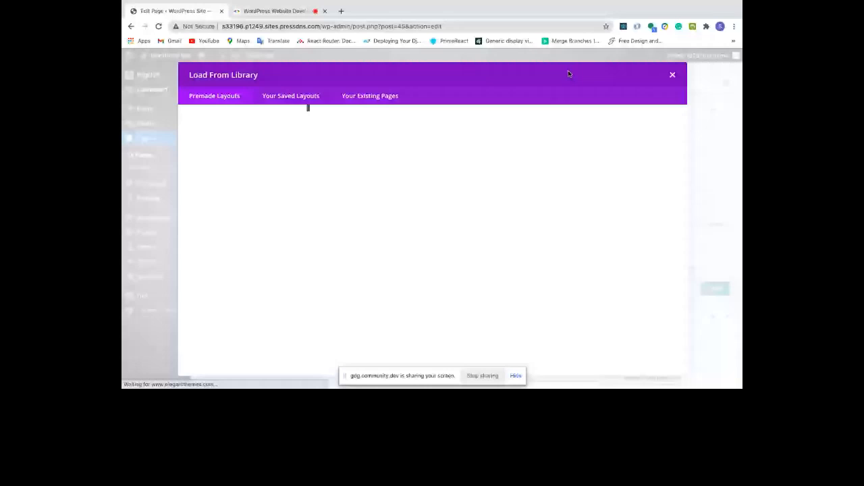
pyautogui.scroll(-1, 493, 220)
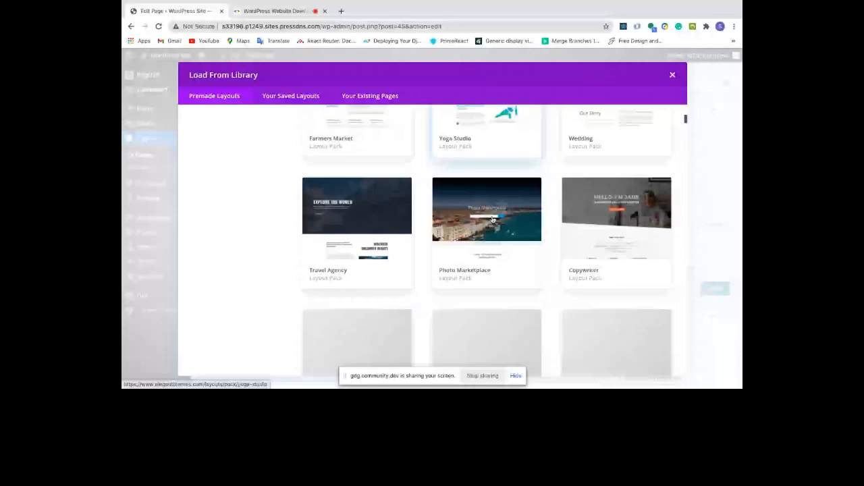
pyautogui.click(616, 219)
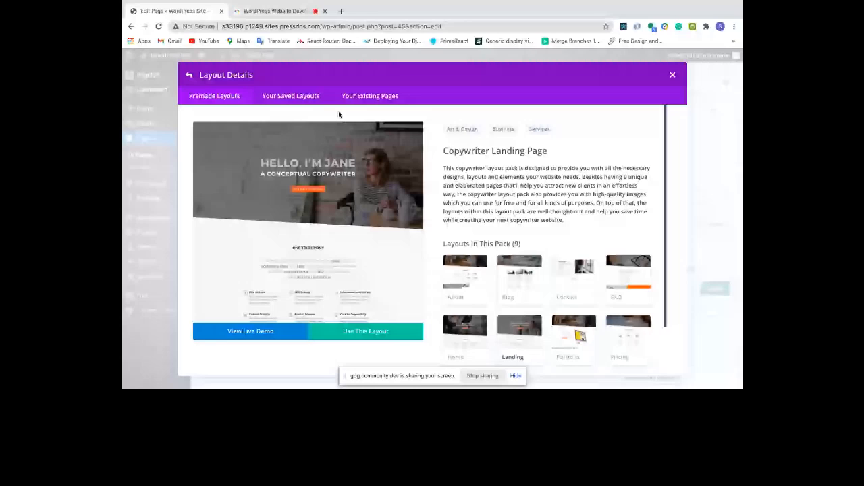
pyautogui.click(395, 337)
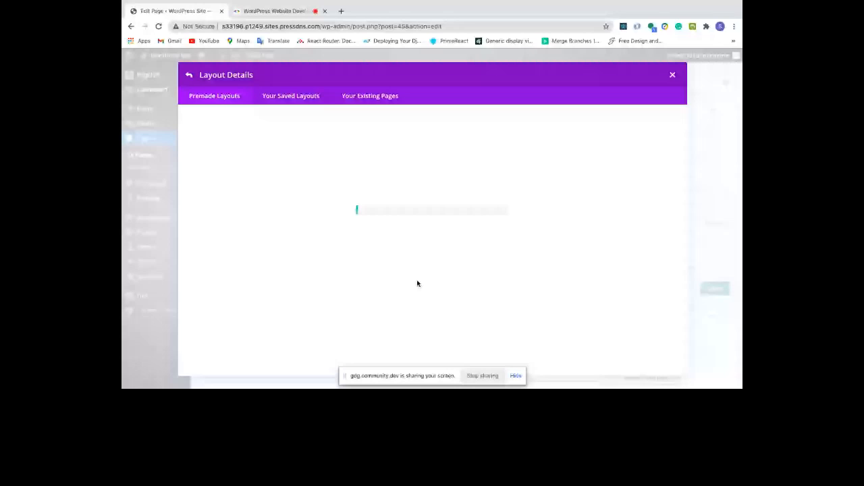
# While the layout loads, glance at the API key note, read the session chat, and return to the page editor
pyautogui.press('super+Tab')
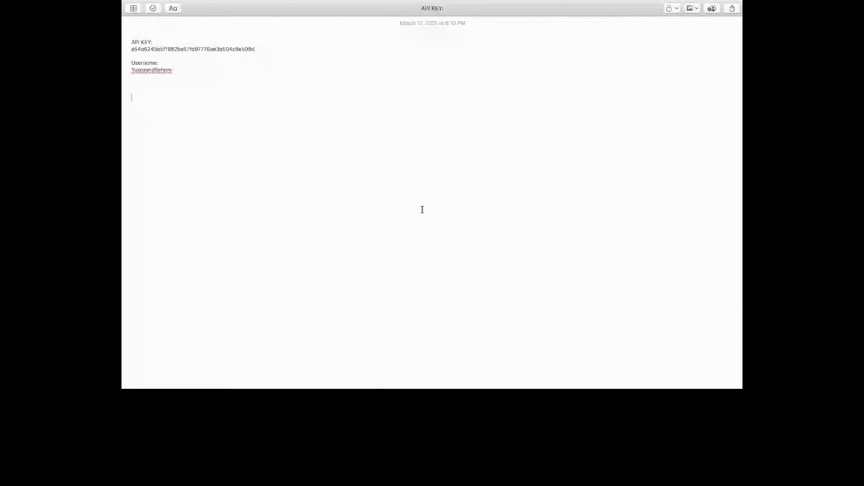
pyautogui.press('super+Tab')
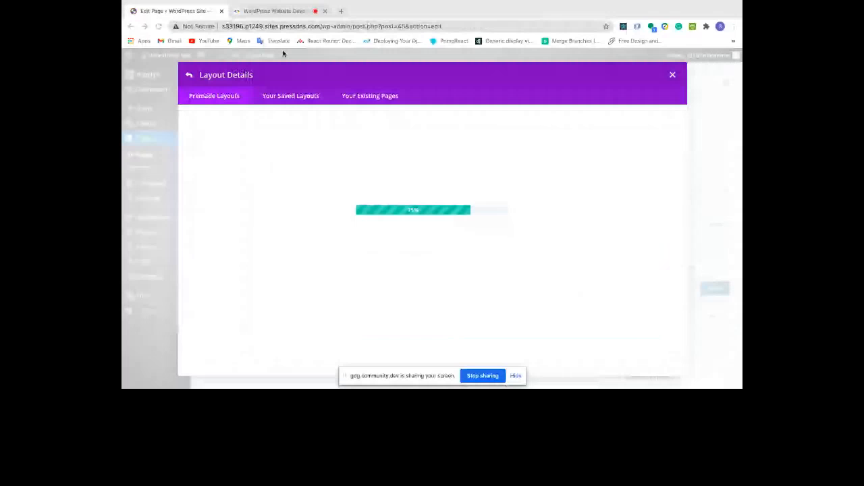
pyautogui.click(275, 11)
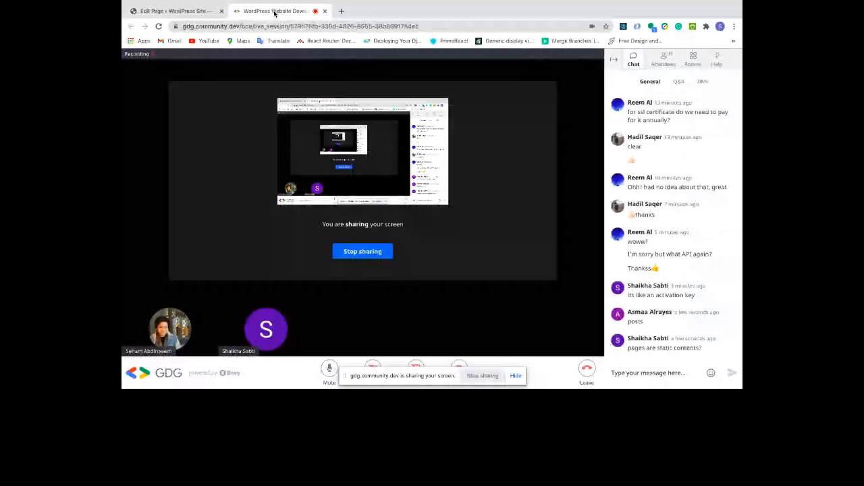
pyautogui.click(179, 11)
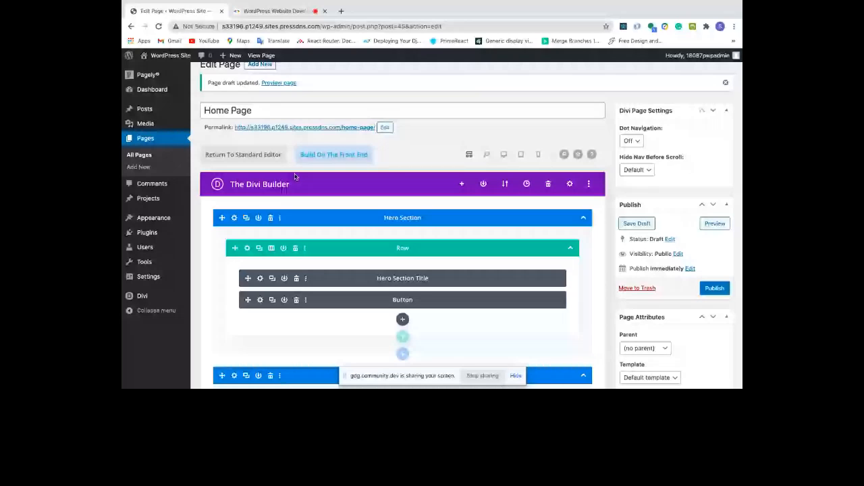
# Publish the Home Page and open it on the live site through its permalink
pyautogui.scroll(-1, 316, 152)
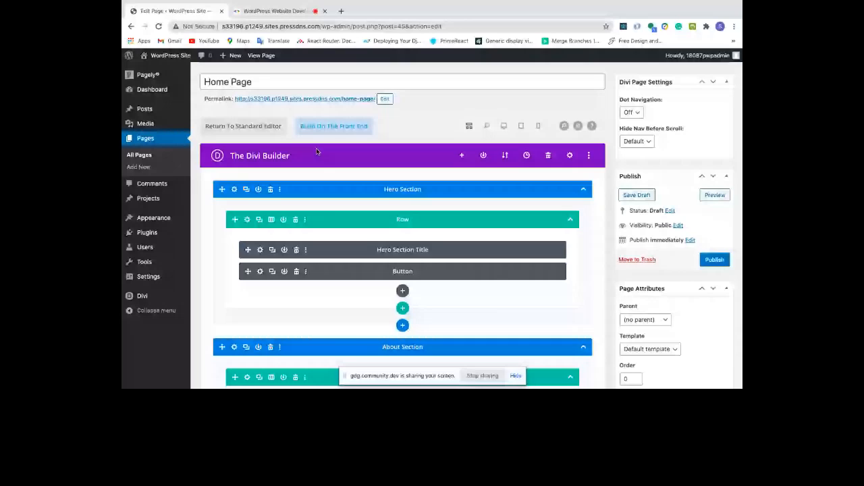
pyautogui.click(714, 260)
pyautogui.scroll(-1, 708, 301)
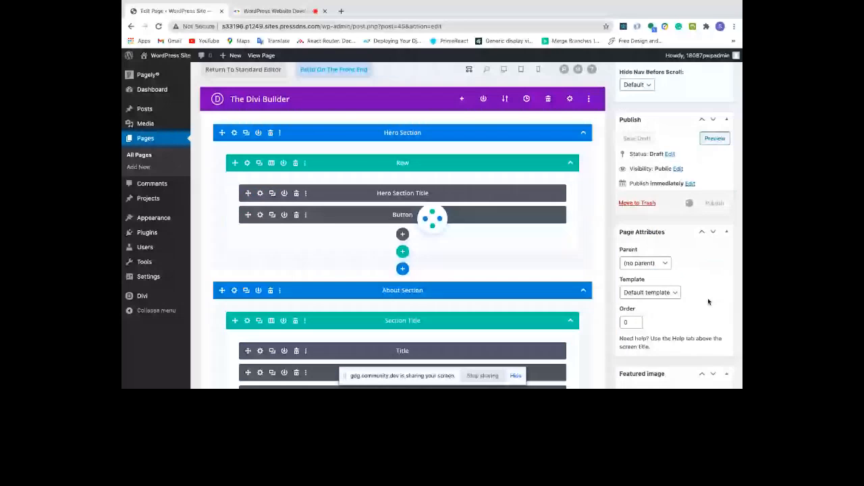
pyautogui.moveTo(161, 220)
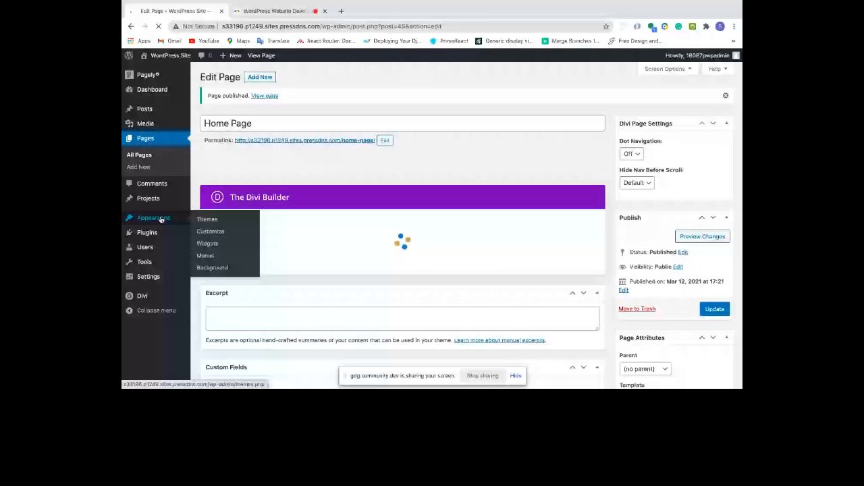
pyautogui.click(287, 140)
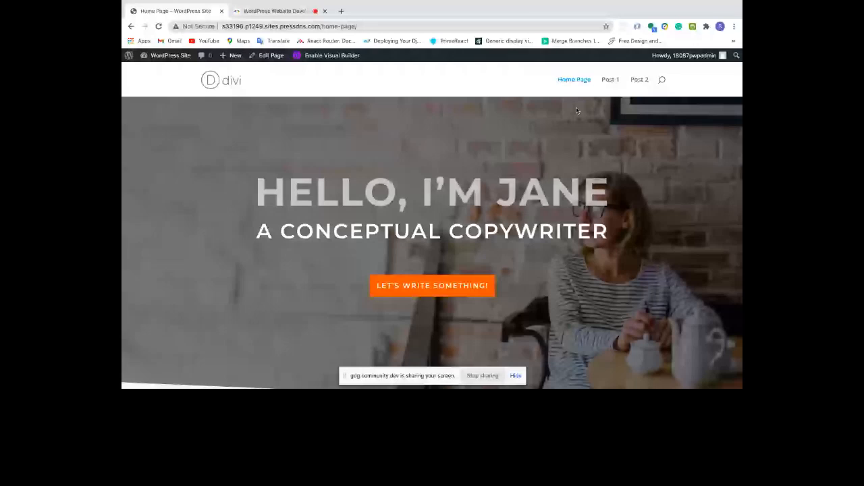
# Check the session chat, and in the Home Page's Visual Builder add a Blog module below the "Make your content a priority" heading
pyautogui.click(275, 10)
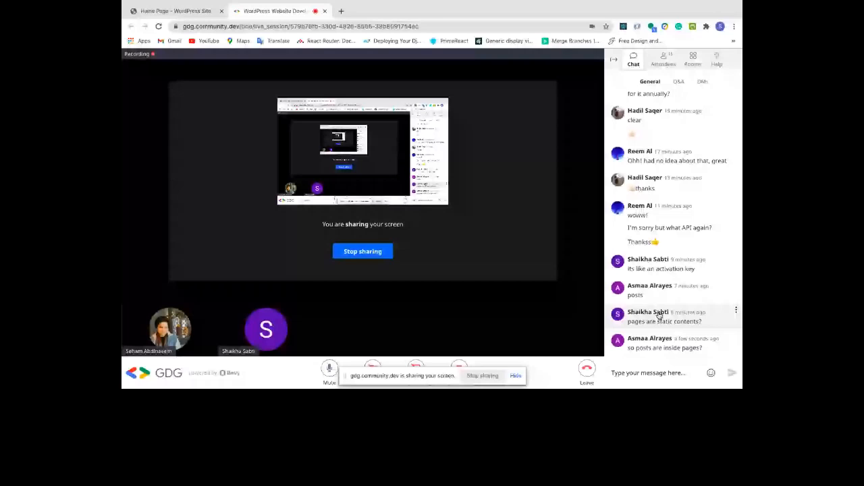
pyautogui.click(177, 12)
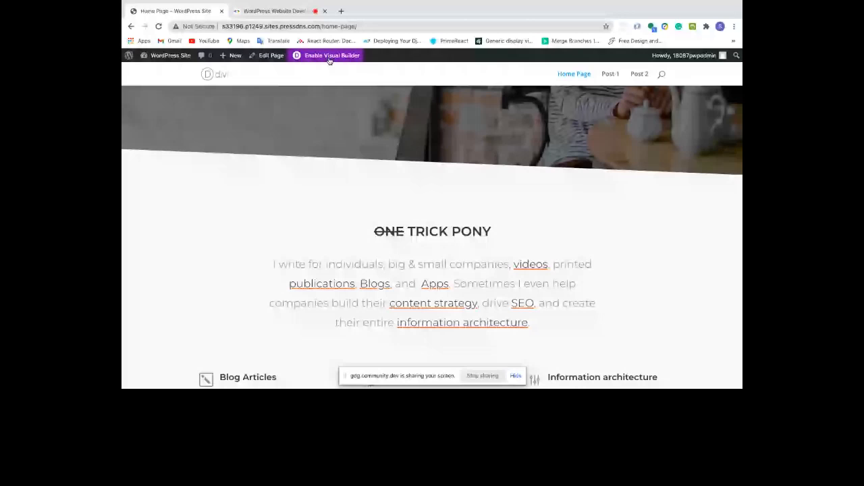
pyautogui.click(329, 57)
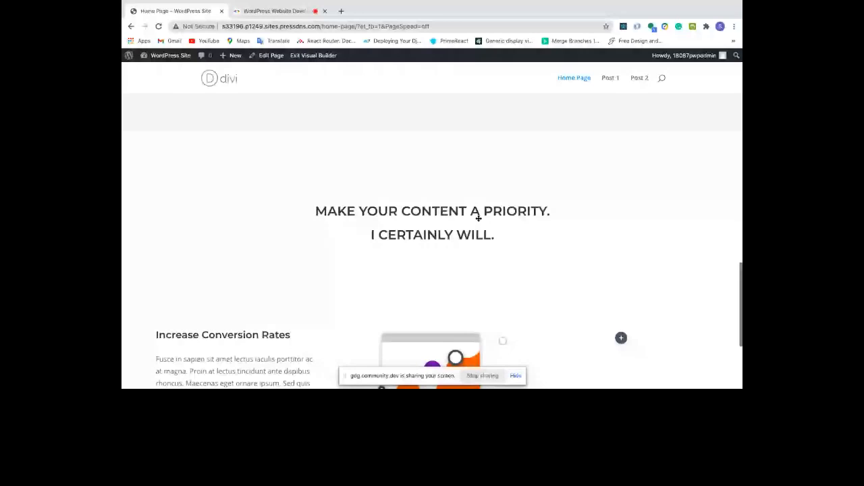
pyautogui.scroll(-1, 428, 249)
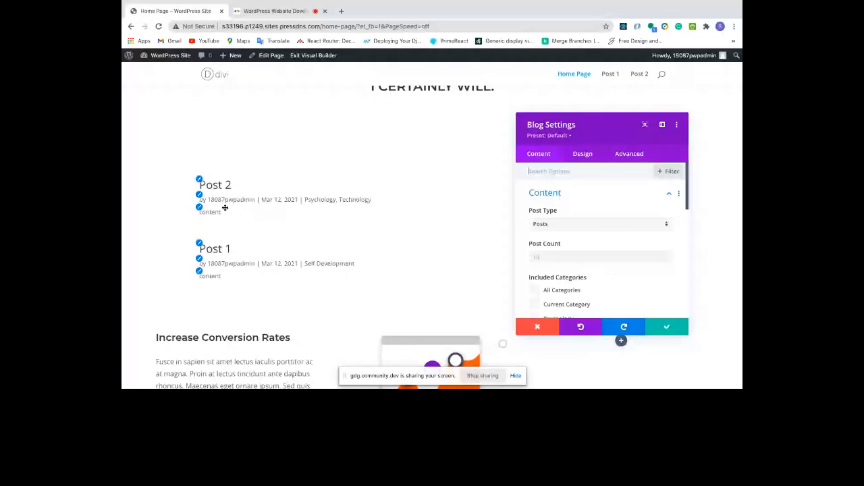
# Read the session chat again, and delete the empty row above the "Increase Conversion Rates" block in the Visual Builder
pyautogui.click(274, 11)
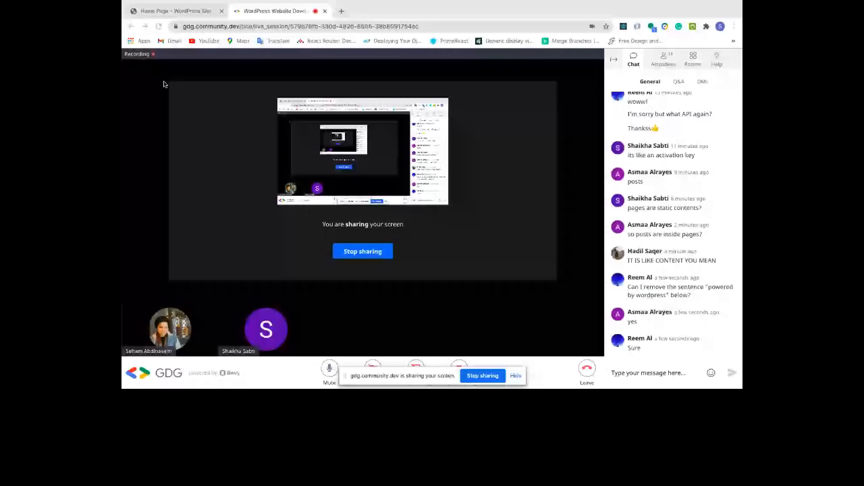
pyautogui.click(174, 11)
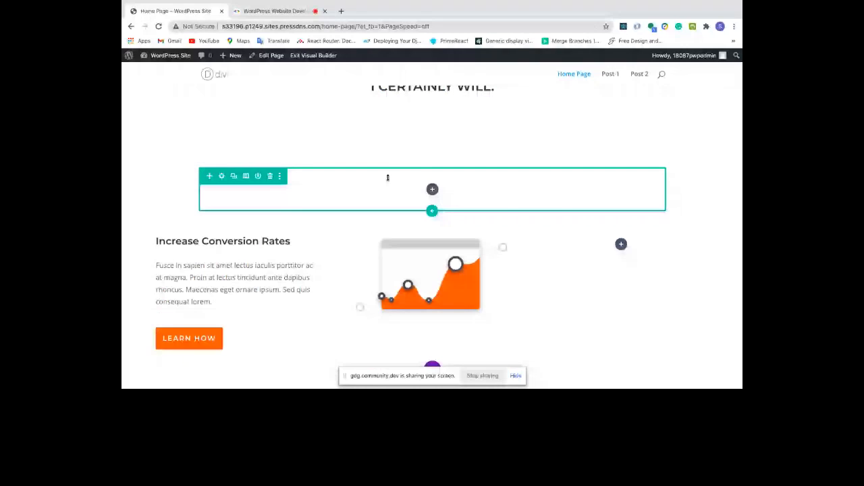
pyautogui.click(270, 176)
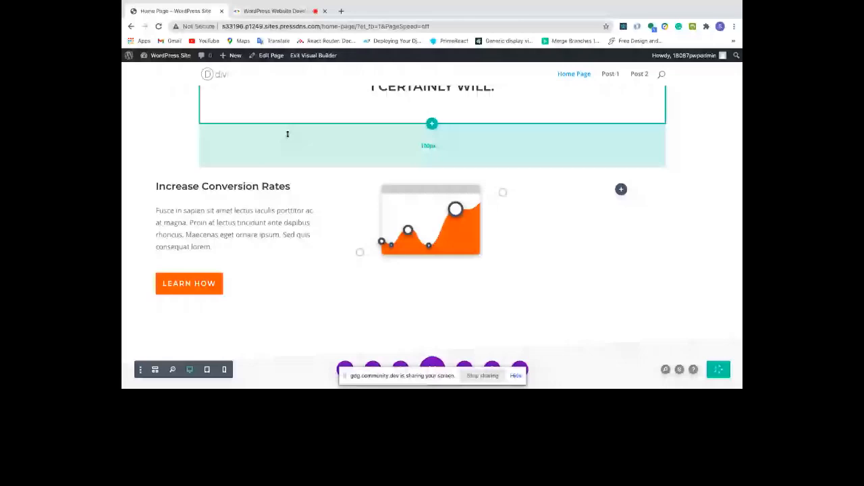
# Go to the WordPress dashboard, visit the site's front page from there, and highlight its root web address
pyautogui.click(166, 56)
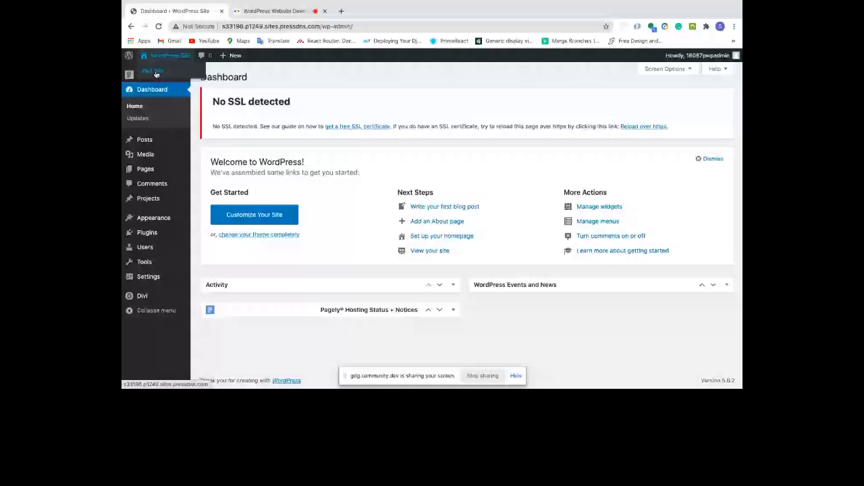
pyautogui.click(153, 71)
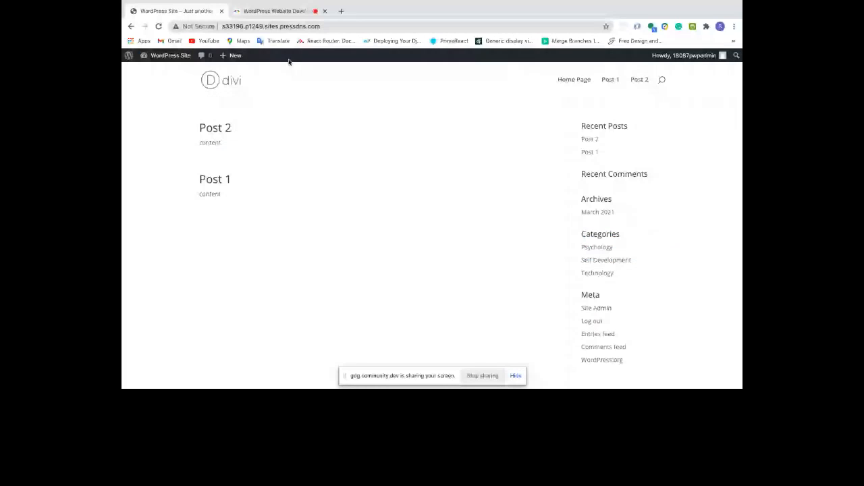
pyautogui.hotkey('ctrl', 'l')
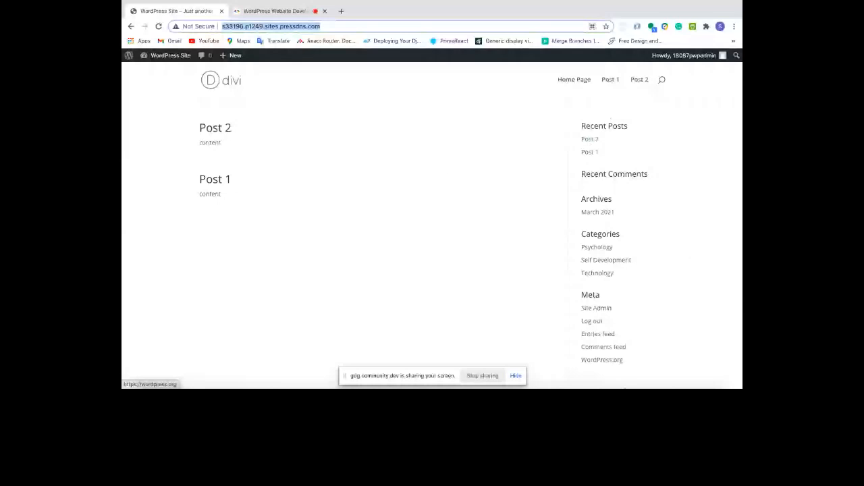
# Load the site's root address, open the Home Page for editing, and show its template choices
pyautogui.press('Return')
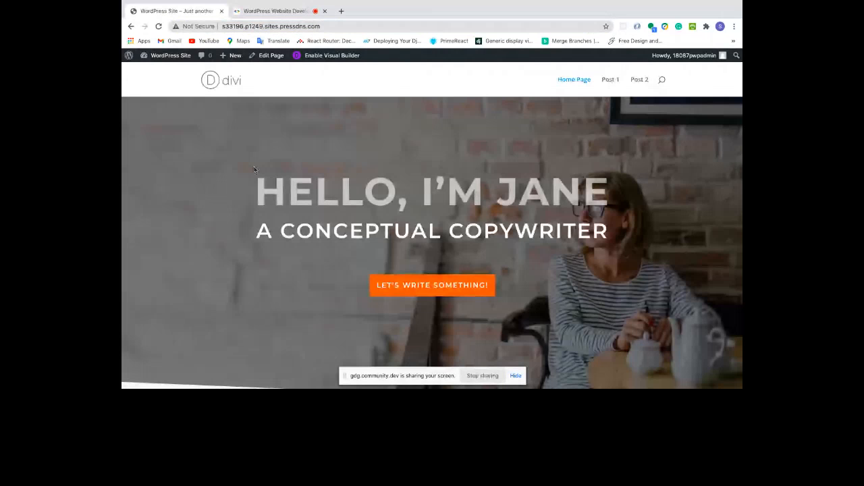
pyautogui.click(271, 55)
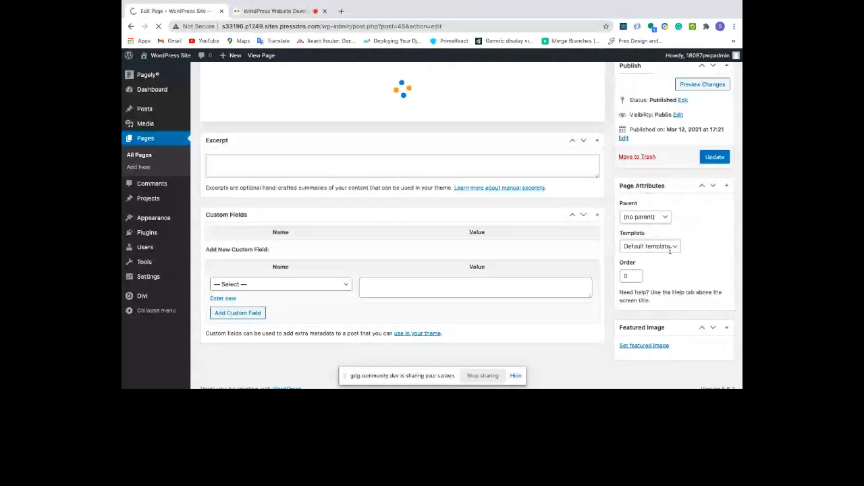
pyautogui.click(650, 246)
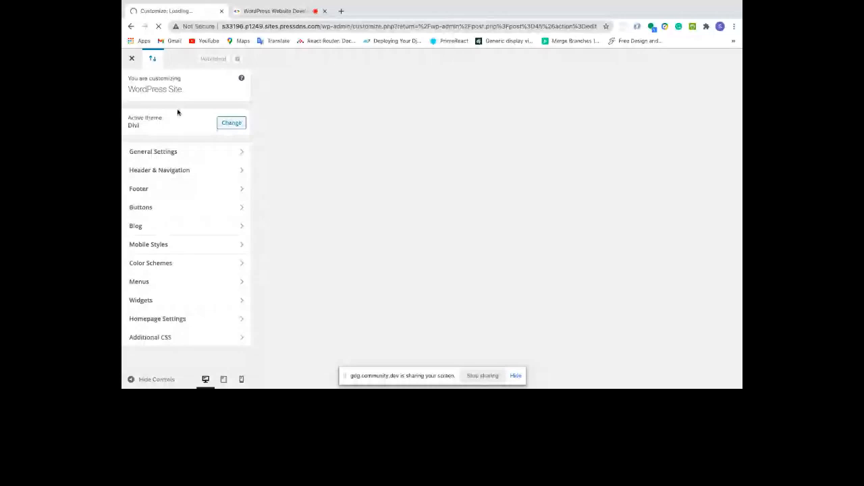
# Check the session chat, and return to the Customizer's Additional CSS editor
pyautogui.hotkey('ctrl', 'Tab')
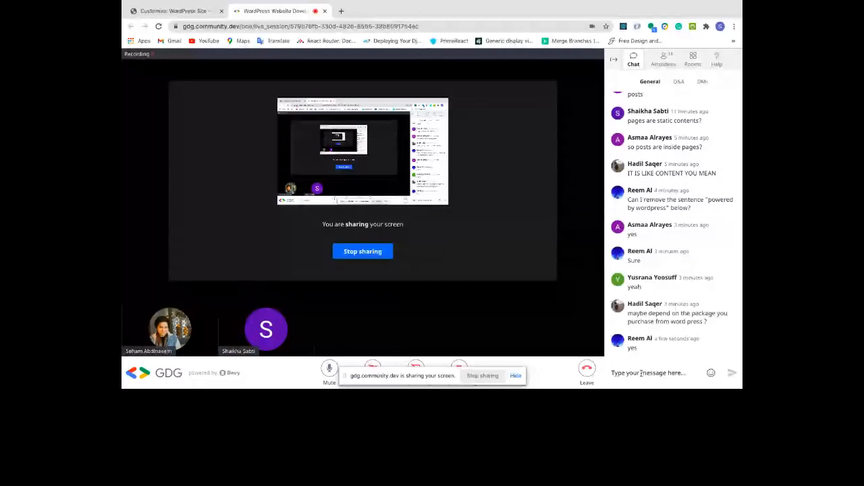
pyautogui.click(176, 11)
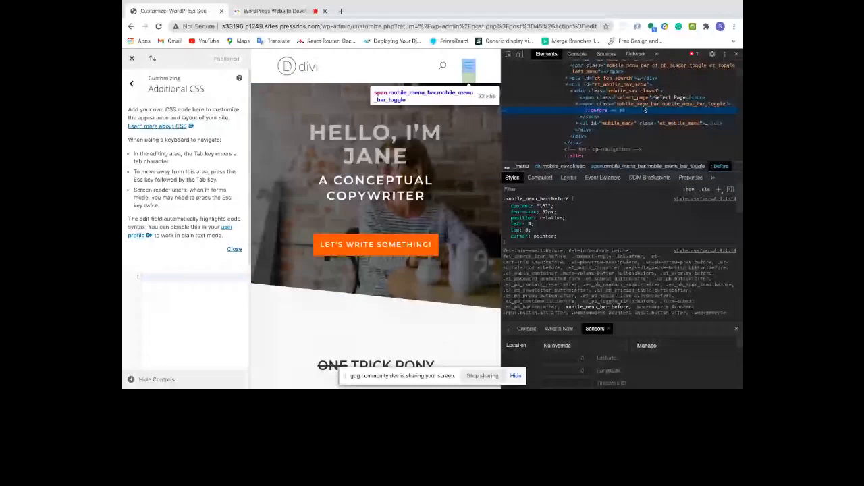
pyautogui.click(208, 289)
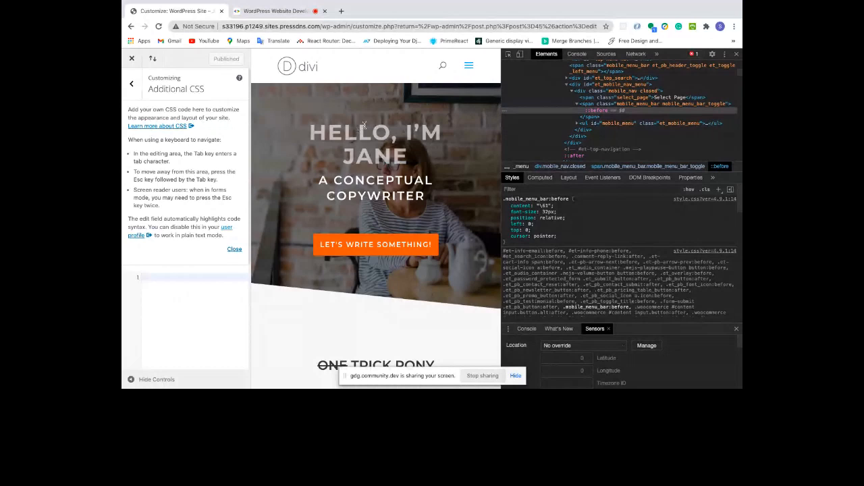
# Inspect the empty dark footer area at the end of the Home Page preview to find its element id
pyautogui.scroll(-15, 339, 279)
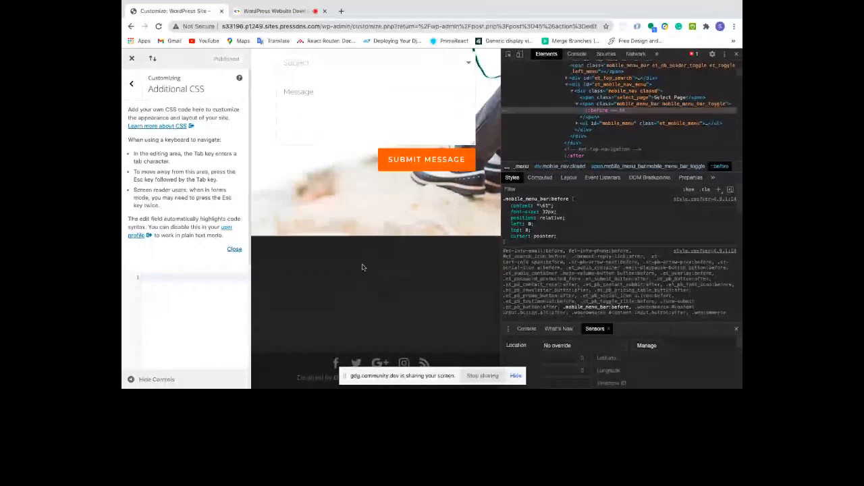
pyautogui.click(516, 52)
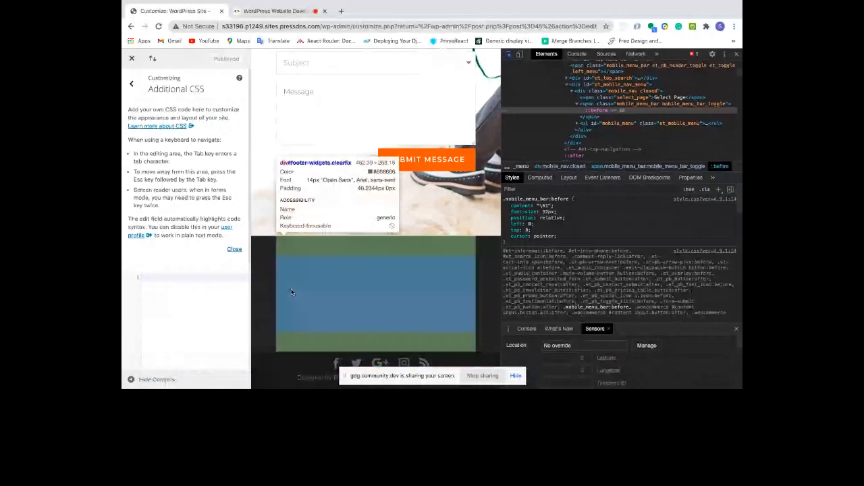
pyautogui.click(264, 267)
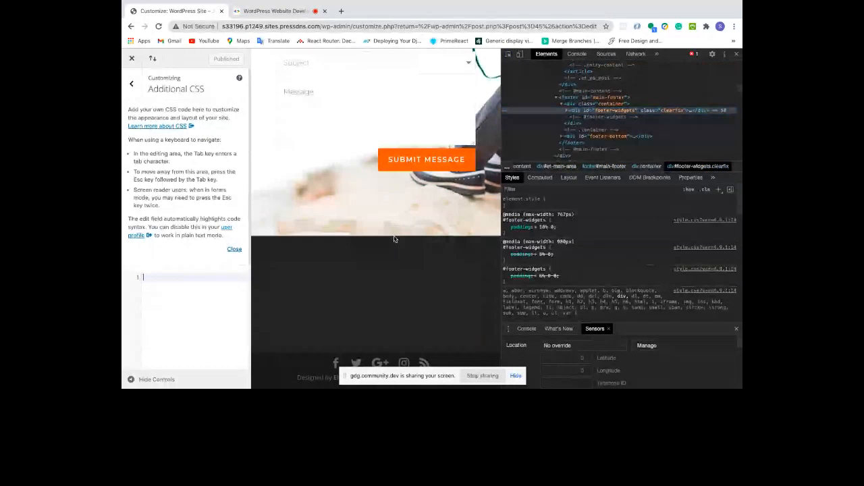
pyautogui.click(509, 55)
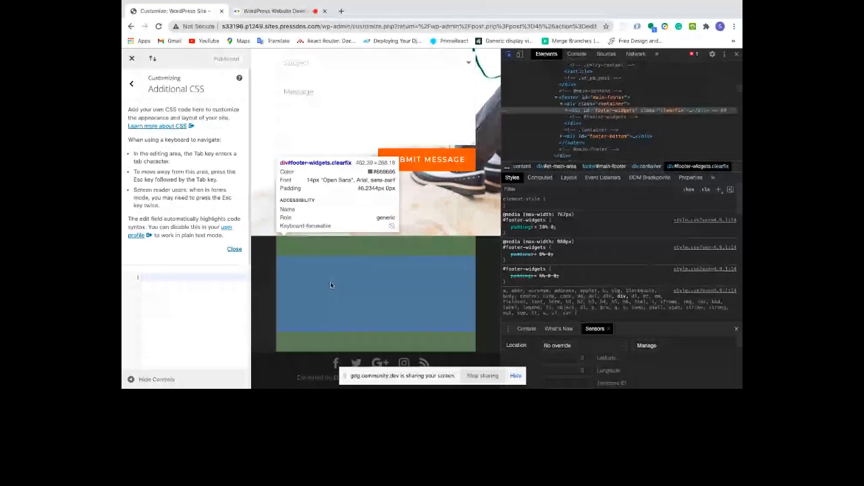
# Add the Additional CSS rule #footer-widgets{display:none;}, publish it, and leave the Customizer and developer tools
pyautogui.write('#')
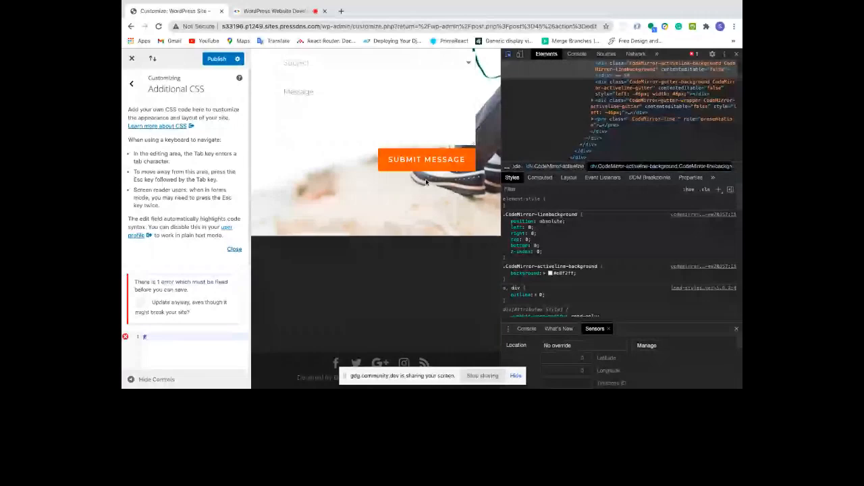
pyautogui.click(380, 256)
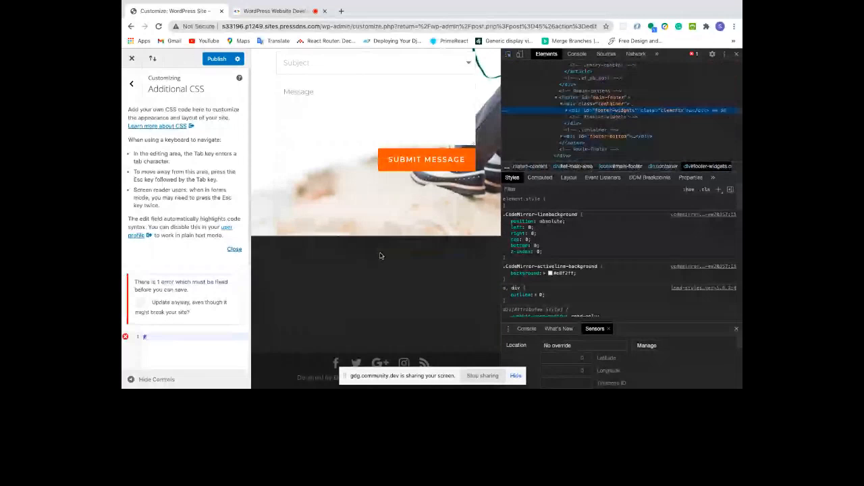
pyautogui.click(155, 340)
pyautogui.write('footer-widgets{')
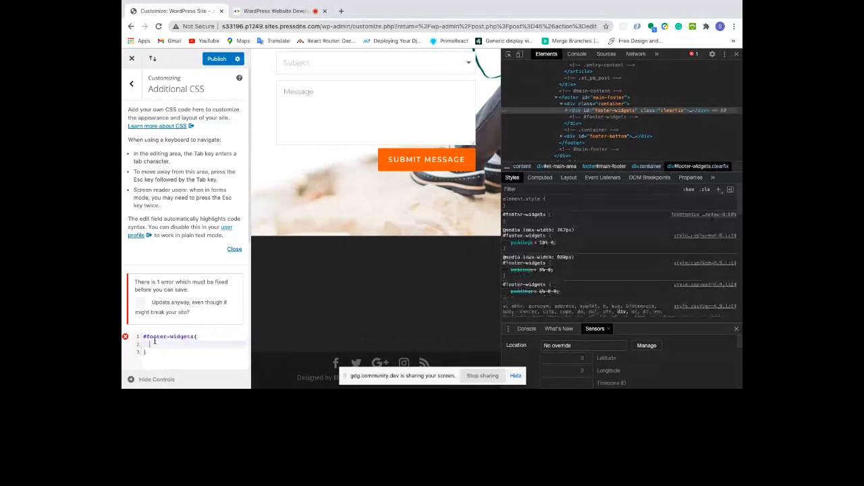
pyautogui.press('Return')
pyautogui.write('d')
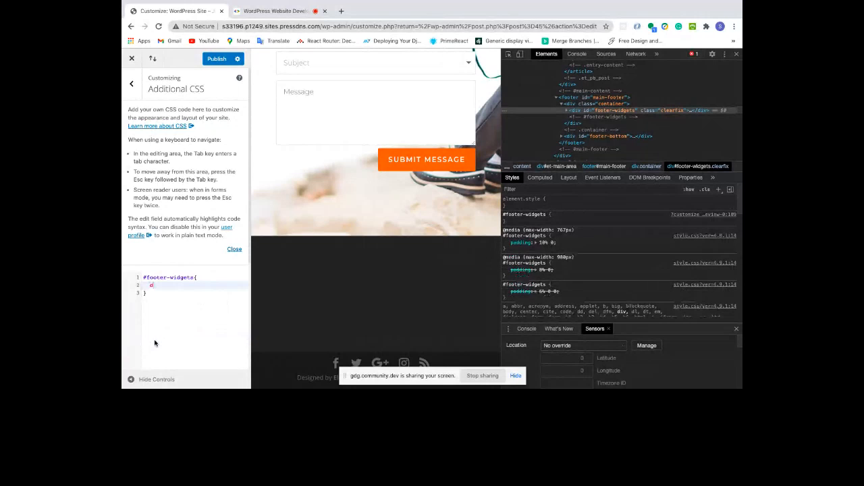
pyautogui.write('isplay:none;')
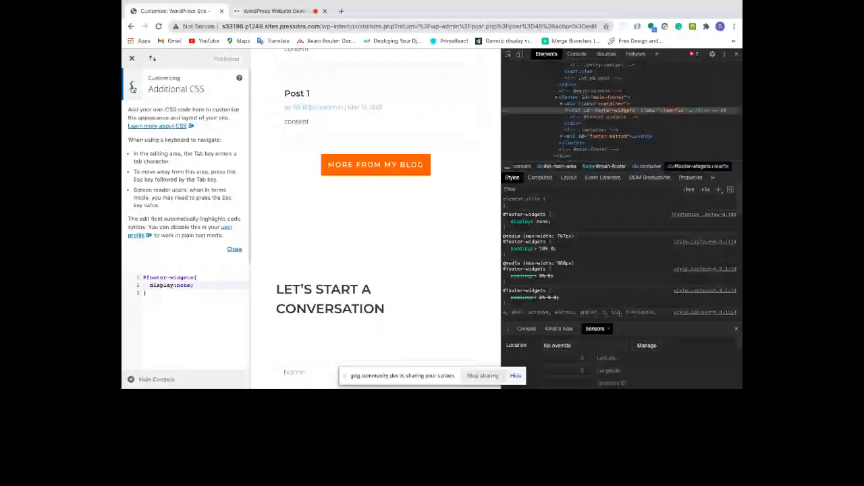
pyautogui.click(133, 88)
pyautogui.click(130, 60)
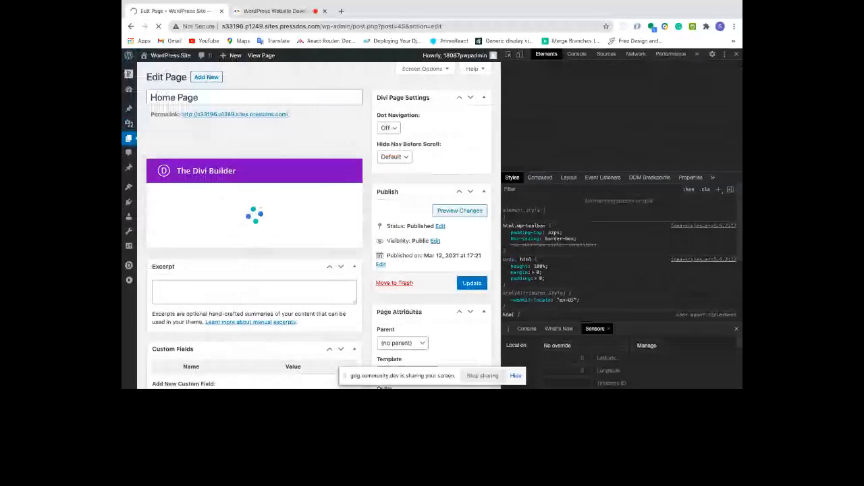
pyautogui.press('alt+super+i')
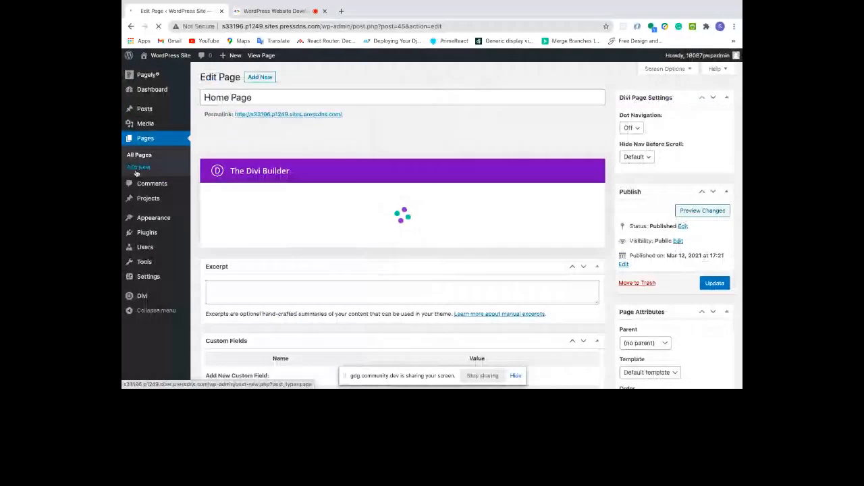
# Add a new page titled Gallery and publish it
pyautogui.click(136, 171)
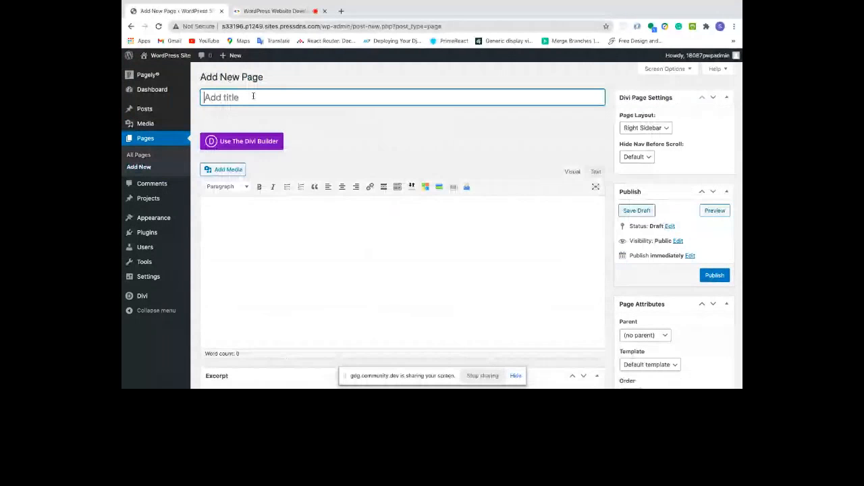
pyautogui.write('Gallery')
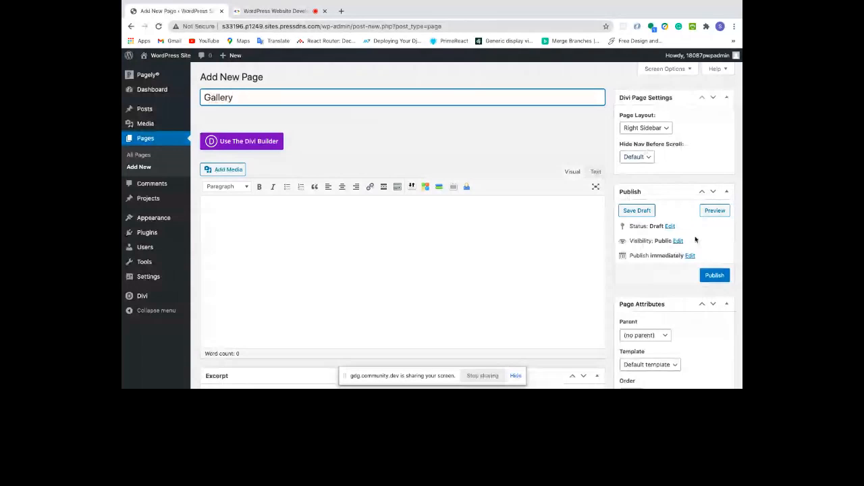
pyautogui.click(714, 276)
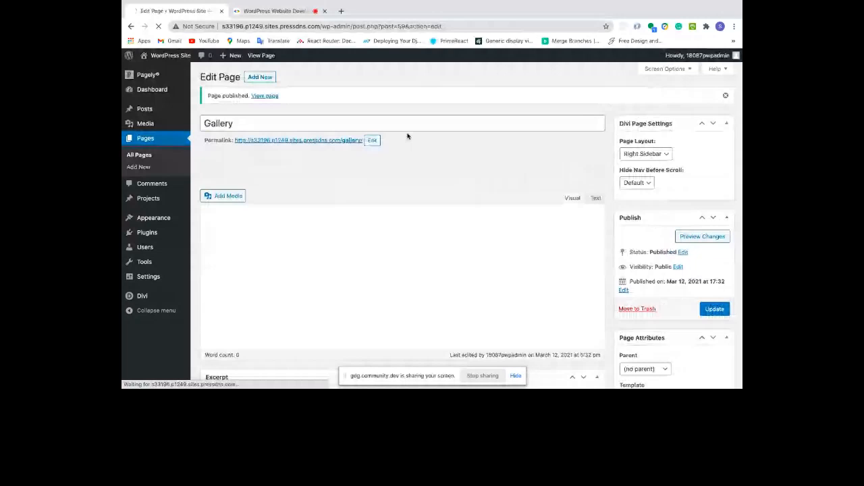
# In the Theme Customizer, preview Post 1, remove every sidebar widget except Recent Comments, and publish
pyautogui.moveTo(160, 84)
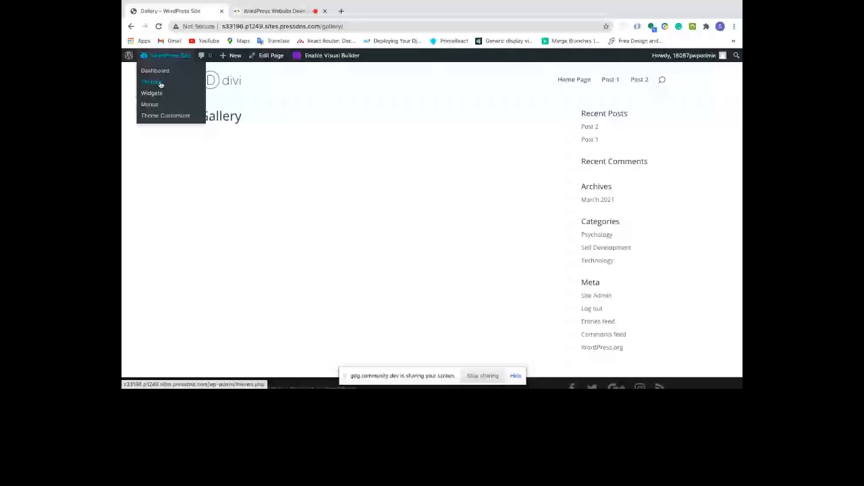
pyautogui.click(165, 115)
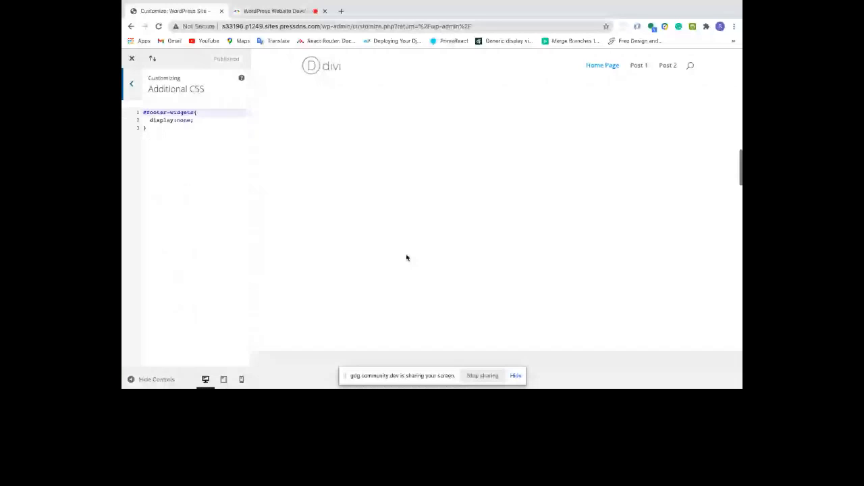
pyautogui.click(641, 66)
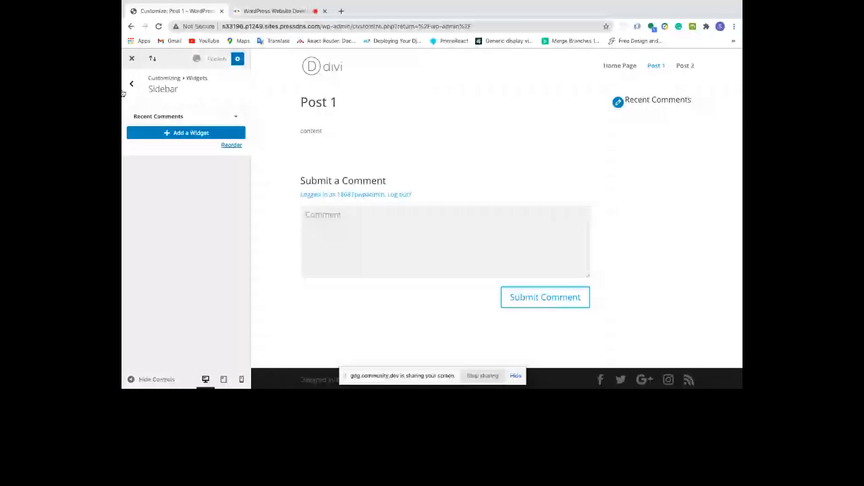
pyautogui.click(131, 85)
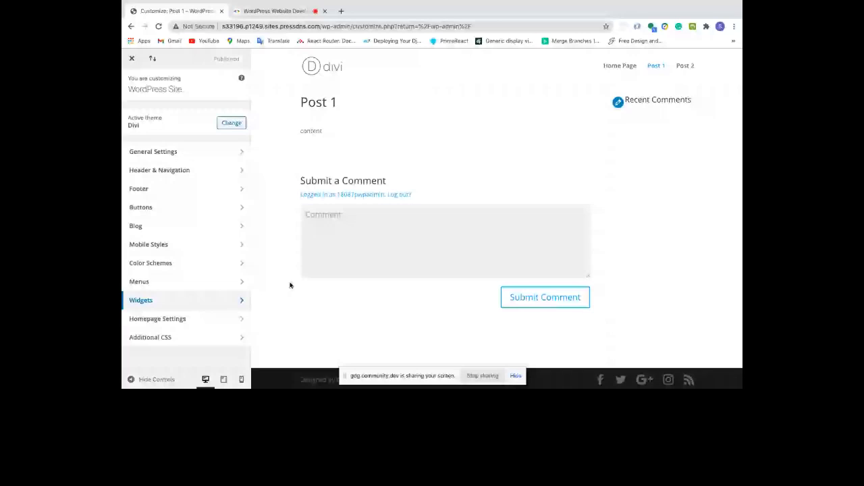
# Check the session chat for replies and return to the Customizer with Post 1 previewed
pyautogui.hotkey('ctrl', 'Tab')
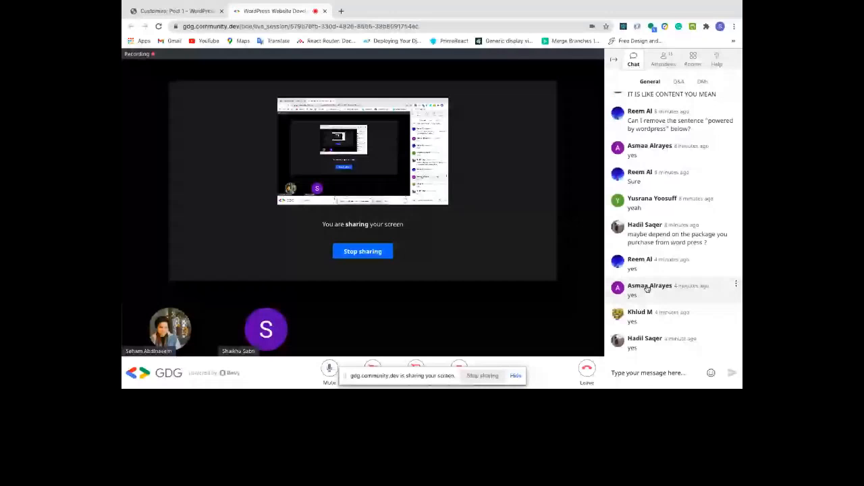
pyautogui.hotkey('ctrl', 'shift', 'Tab')
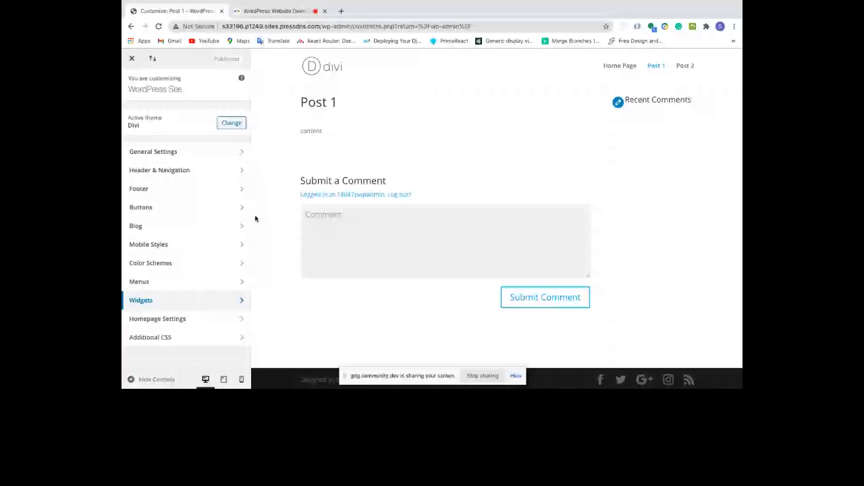
# Open the Additional CSS editor, and inspect Post 1's main-content element in the developer tools
pyautogui.click(150, 337)
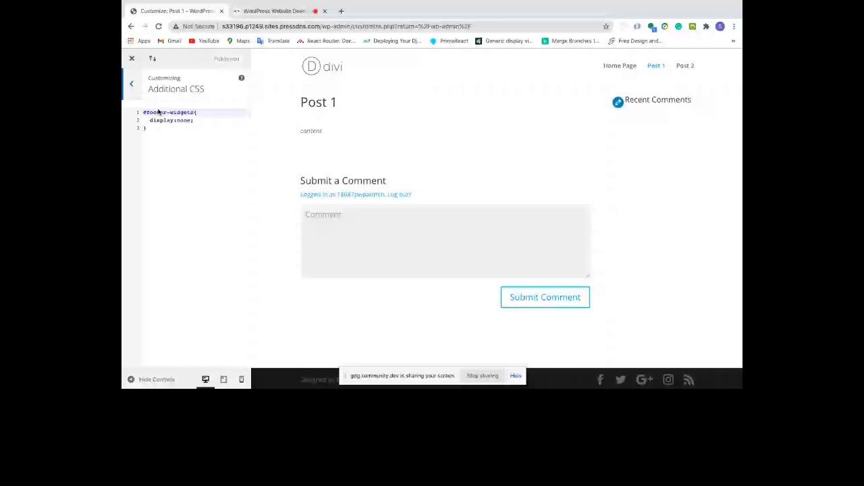
pyautogui.hotkey('ctrl', 'shift', 'i')
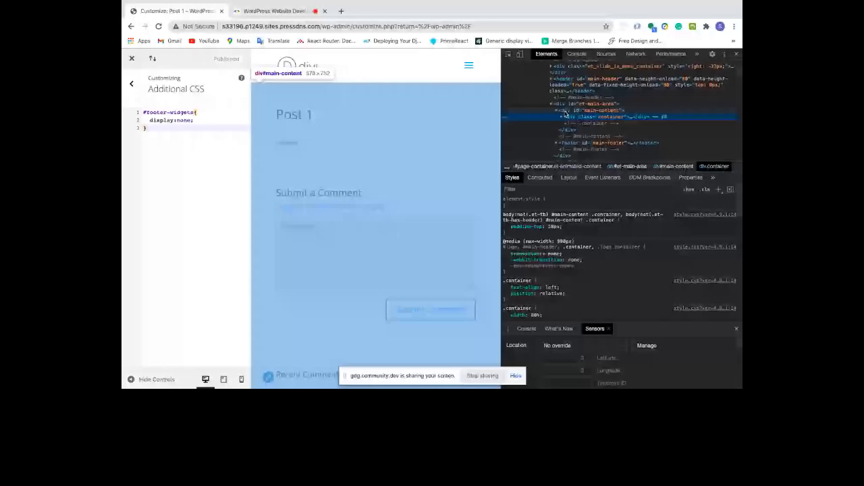
pyautogui.click(565, 111)
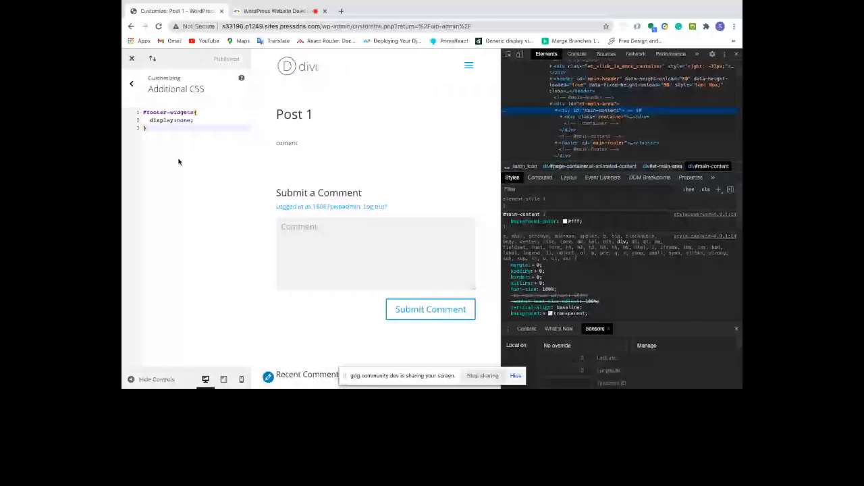
# Add a second Additional CSS rule for #main-content that sets min-height to 100vh
pyautogui.click(178, 161)
pyautogui.press('Return')
pyautogui.press('Return')
pyautogui.write('#mai')
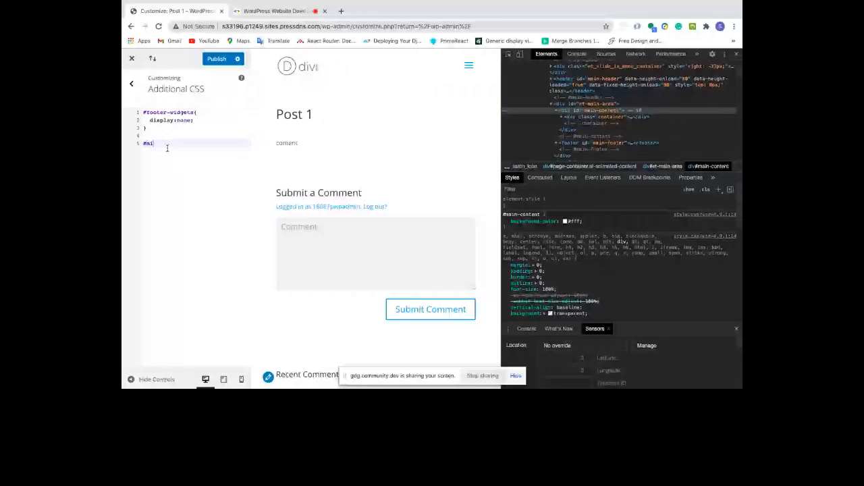
pyautogui.write('n-content{')
pyautogui.press('Return')
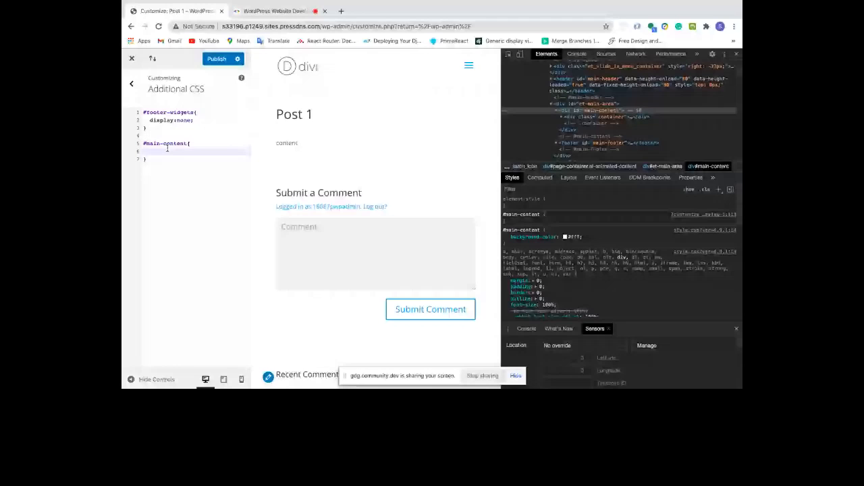
pyautogui.click(547, 215)
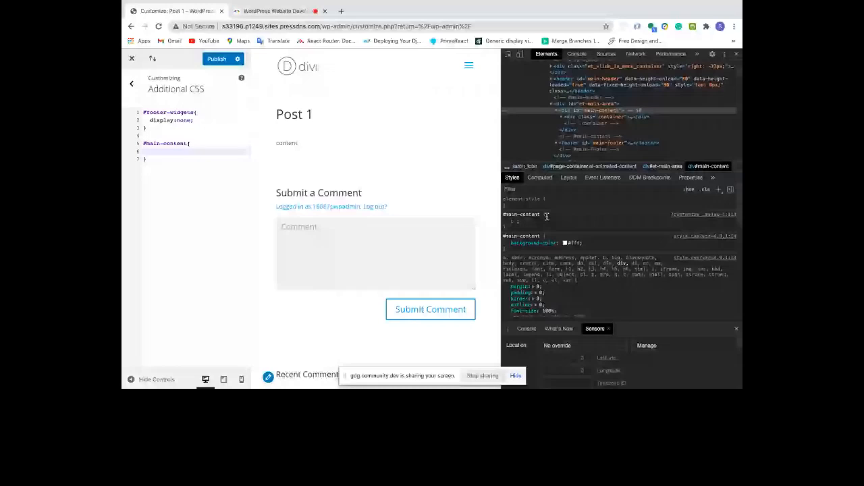
pyautogui.write('min-height:100vh;')
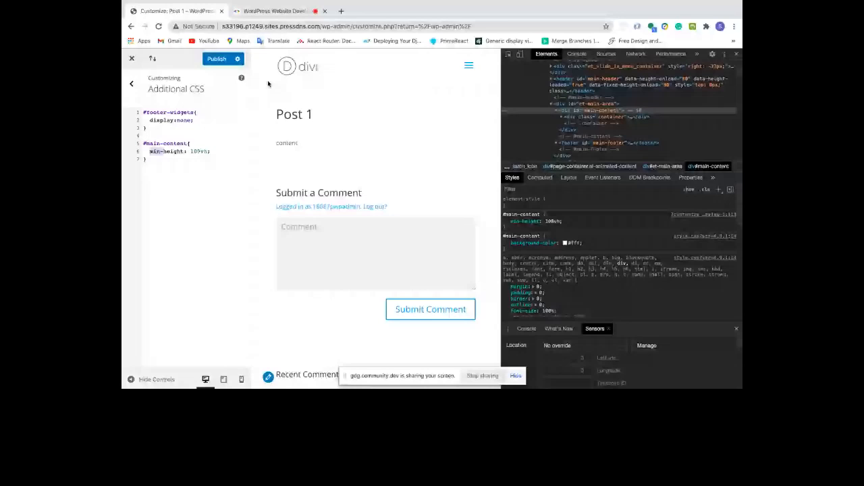
# Inspect the mobile menu icon in the developer tools and add an Additional CSS rule for .mobile_menu_bar:before with color:black
pyautogui.scroll(-2, 268, 84)
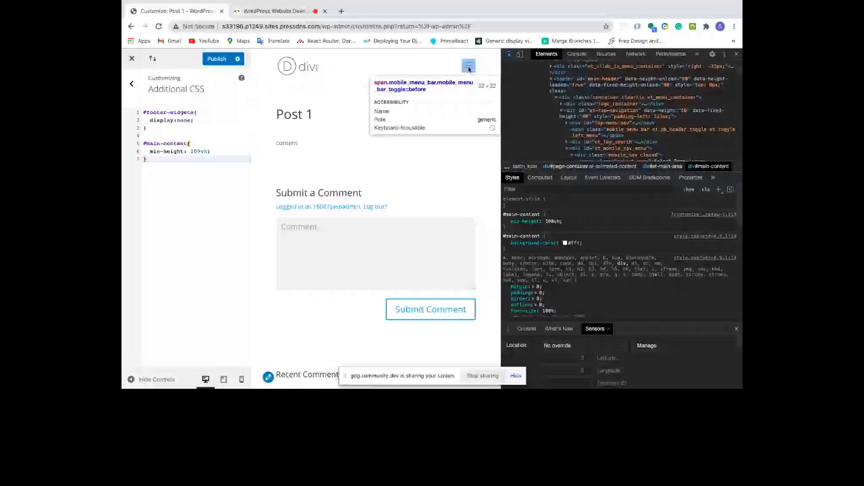
pyautogui.click(468, 69)
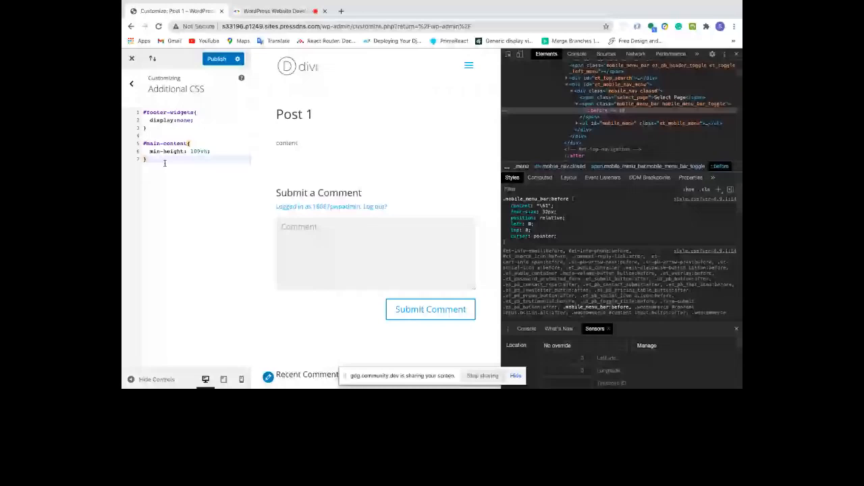
pyautogui.press('Return')
pyautogui.press('Return')
pyautogui.write('.mobile_menu_')
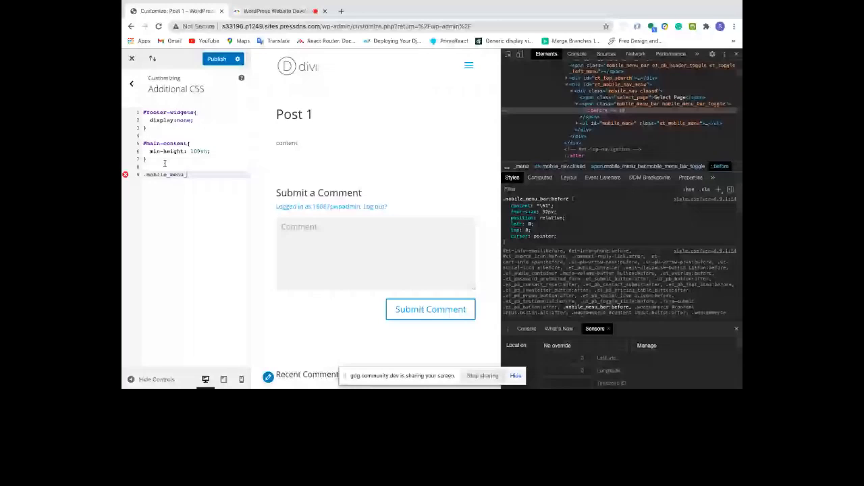
pyautogui.write('bar:before{')
pyautogui.press('Return')
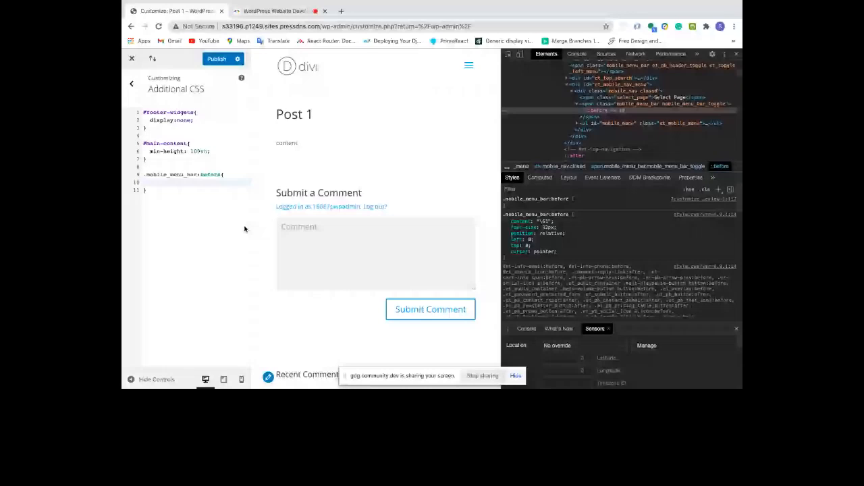
pyautogui.write('color:')
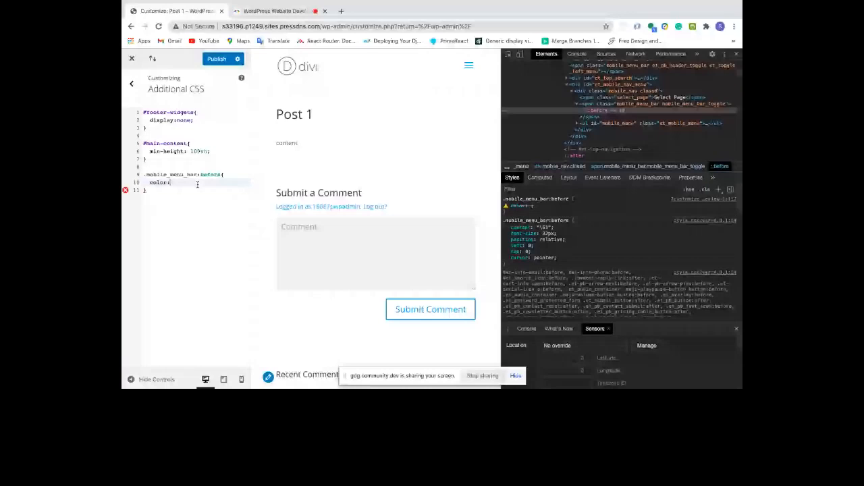
pyautogui.write('black;')
# Expand the previewed site's mobile menu, inspect its list element, and start an Additional CSS rule for .et_mobile_menu
pyautogui.click(469, 65)
pyautogui.click(508, 54)
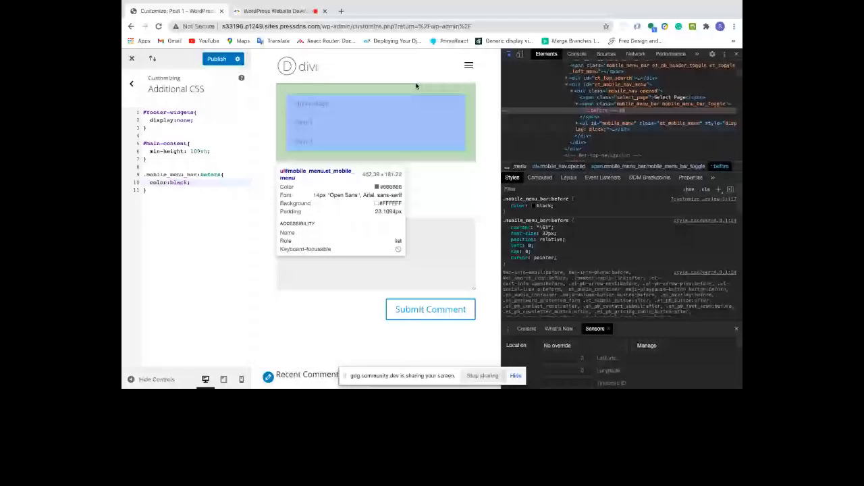
pyautogui.click(416, 86)
pyautogui.click(155, 203)
pyautogui.press('Return')
pyautogui.press('Return')
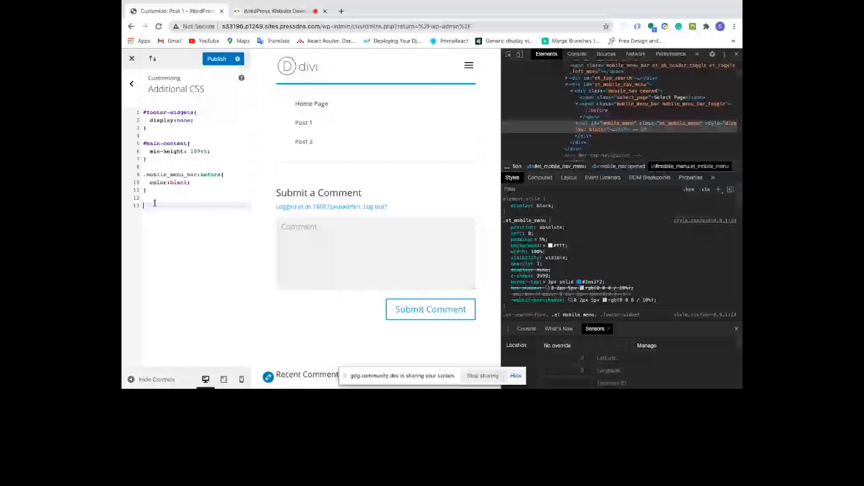
pyautogui.write('.et_mobile_menu')
pyautogui.write('{')
pyautogui.press('Return')
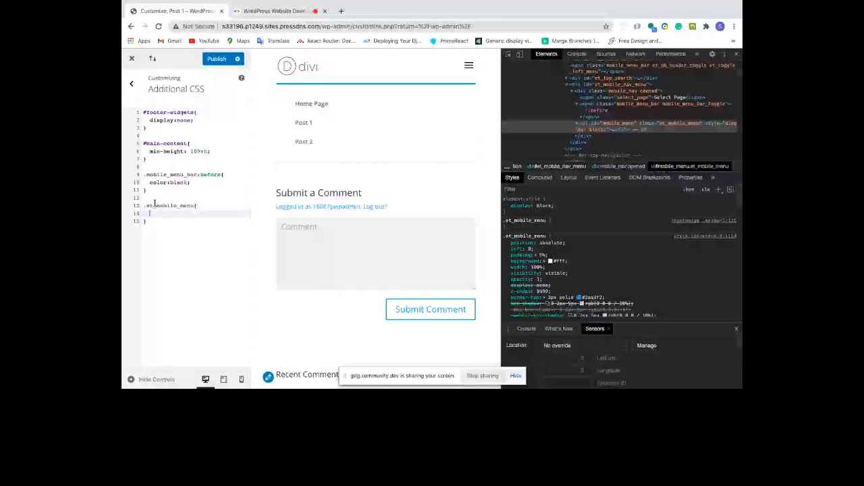
pyautogui.write('color:black;')
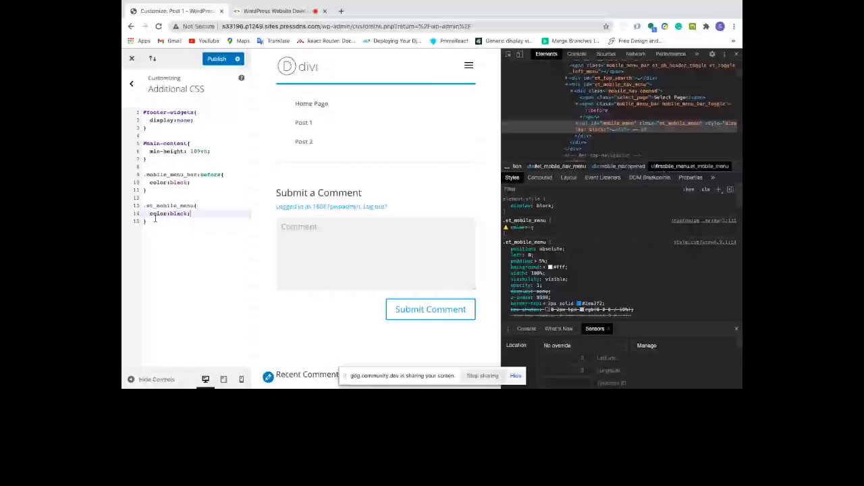
pyautogui.moveTo(202, 214); pyautogui.dragTo(148, 214)
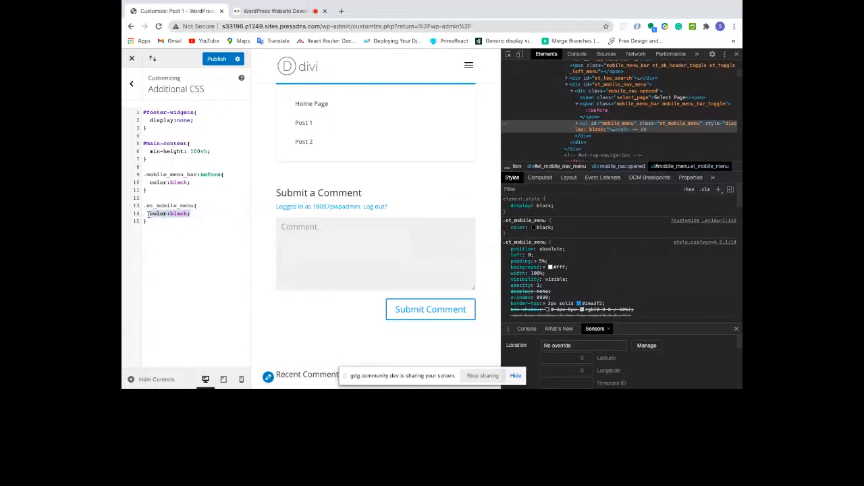
pyautogui.press('BackSpace')
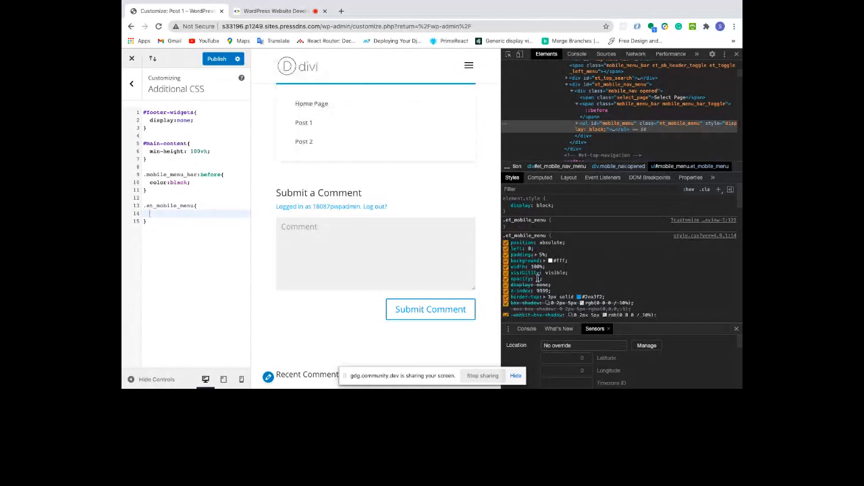
# Give the .et_mobile_menu rule a border-top of 3px solid black and publish the Customizer changes
pyautogui.write('border-top: 3px solid b')
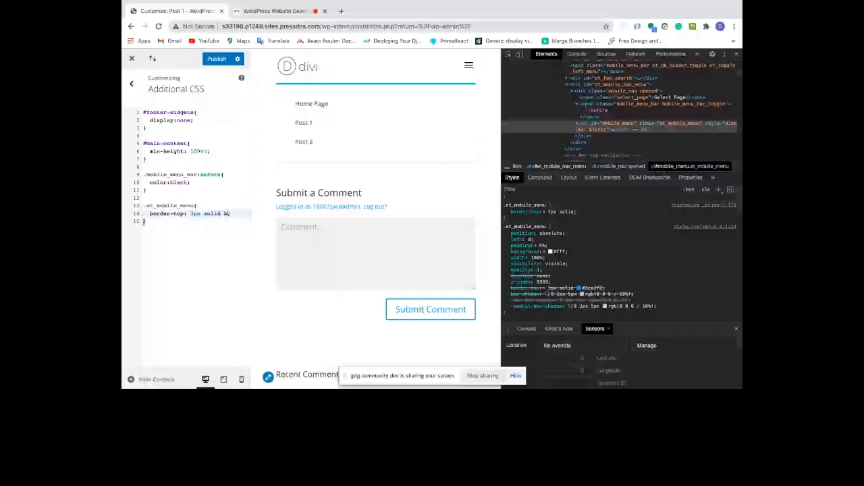
pyautogui.write('lack;')
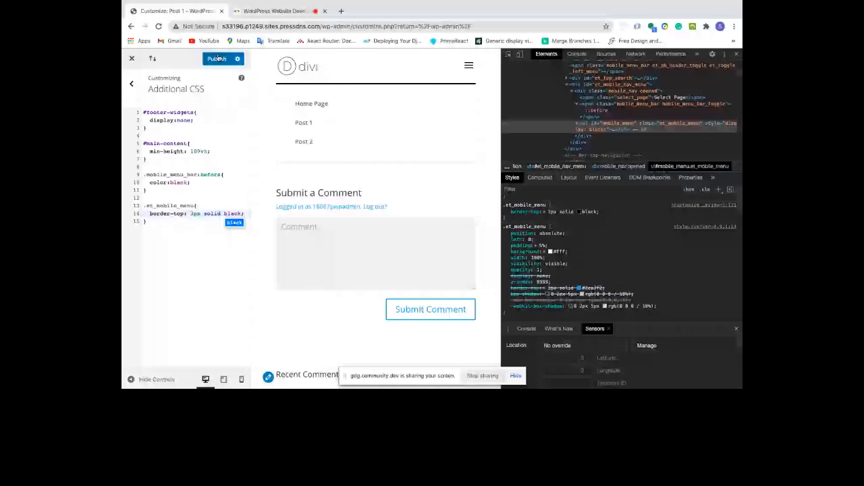
pyautogui.click(217, 58)
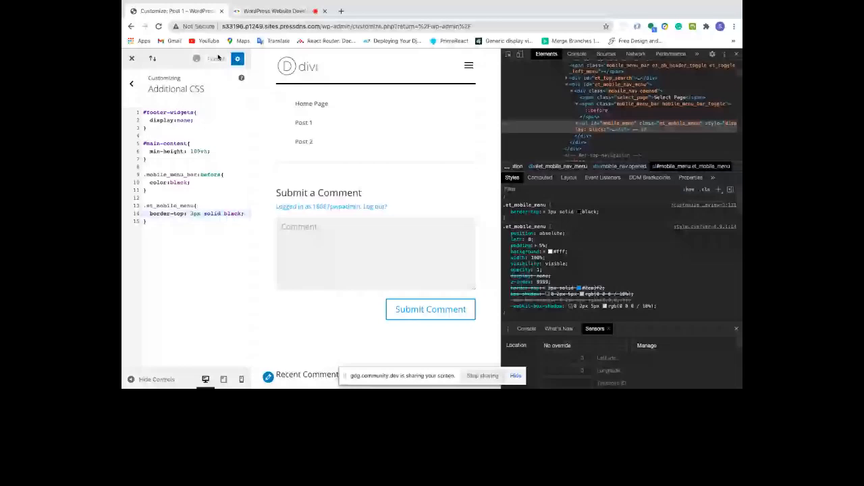
# On the Gallery page in the Divi Visual Builder, insert a single-column row with a Button module
pyautogui.click(229, 203)
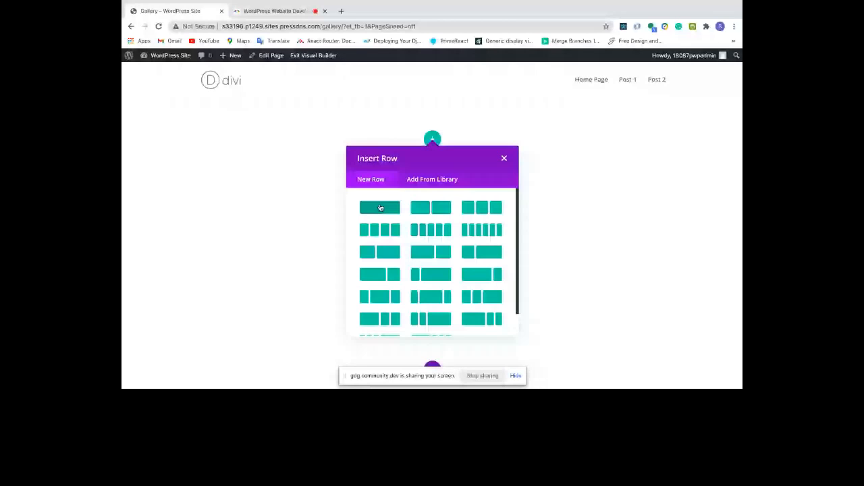
pyautogui.click(380, 208)
pyautogui.write('butto')
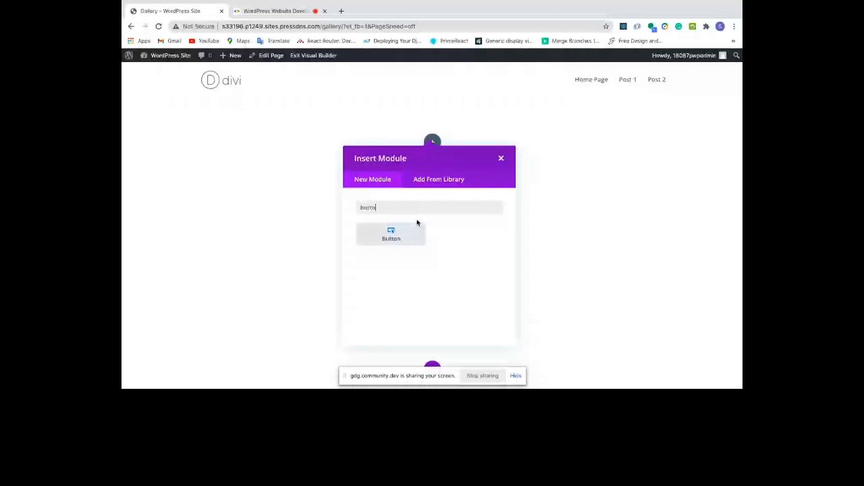
pyautogui.click(414, 229)
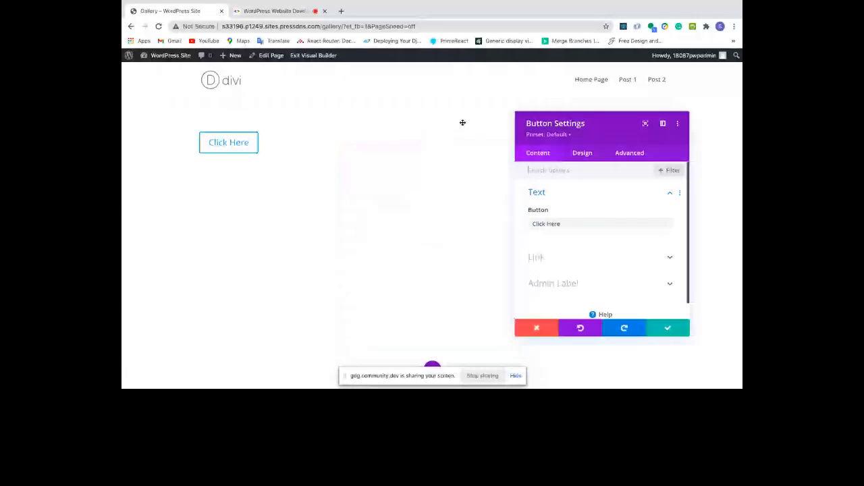
# Move the Button Settings dialog closer to the button and replace the button text with "cLICK"
pyautogui.moveTo(592, 117); pyautogui.dragTo(543, 97)
pyautogui.click(520, 197)
pyautogui.moveTo(519, 196); pyautogui.dragTo(490, 197)
pyautogui.press('BackSpace')
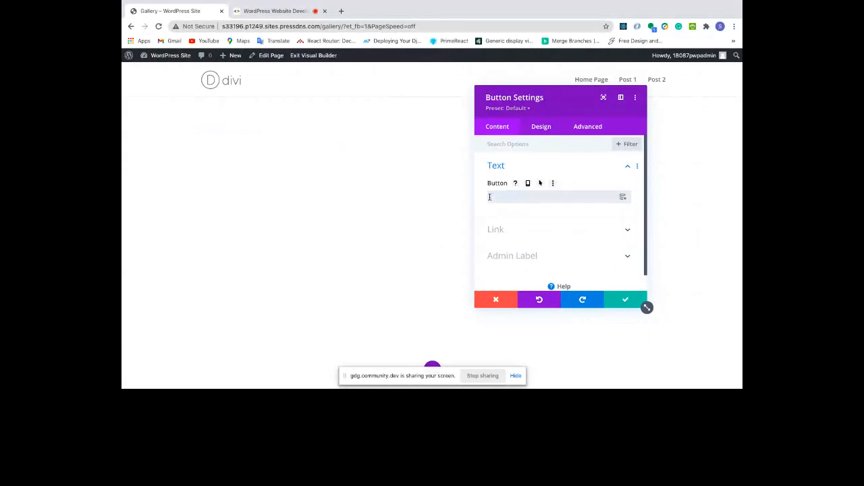
pyautogui.write('cLICK')
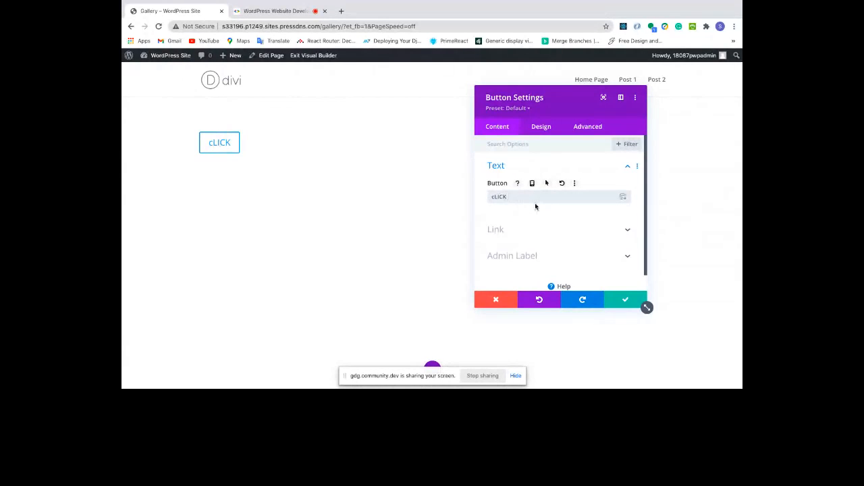
# Review the button's design options, including Text Color, and set the button alignment to center
pyautogui.click(538, 129)
pyautogui.click(509, 203)
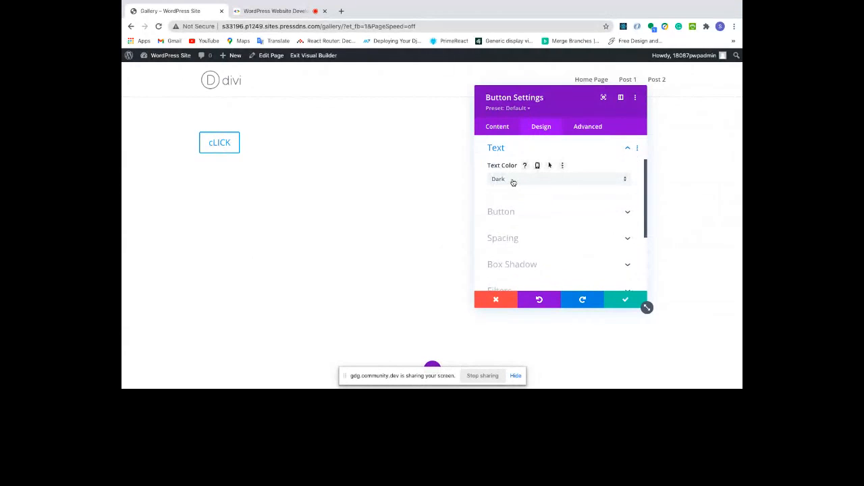
pyautogui.click(511, 179)
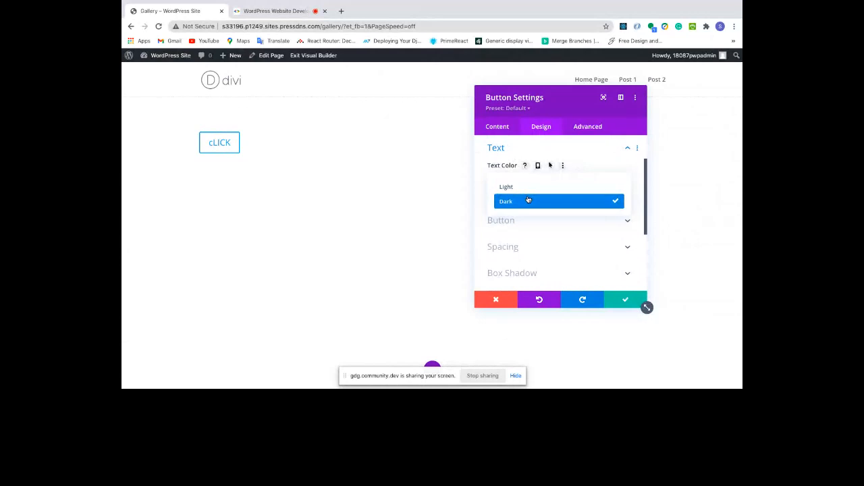
pyautogui.click(513, 232)
pyautogui.scroll(3, 511, 236)
pyautogui.click(517, 169)
pyautogui.click(559, 196)
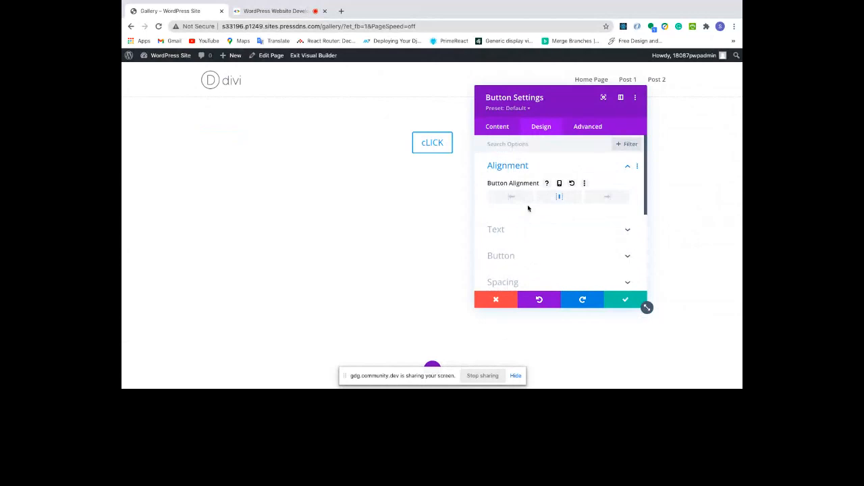
pyautogui.scroll(-3, 518, 236)
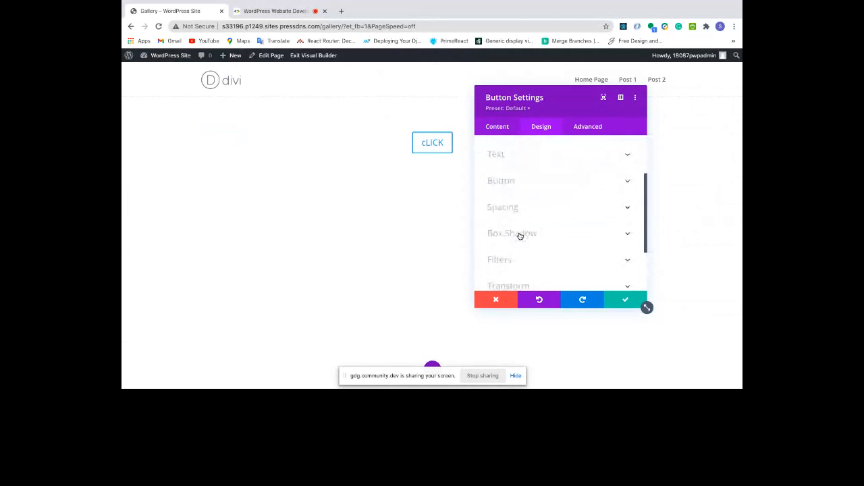
pyautogui.click(498, 127)
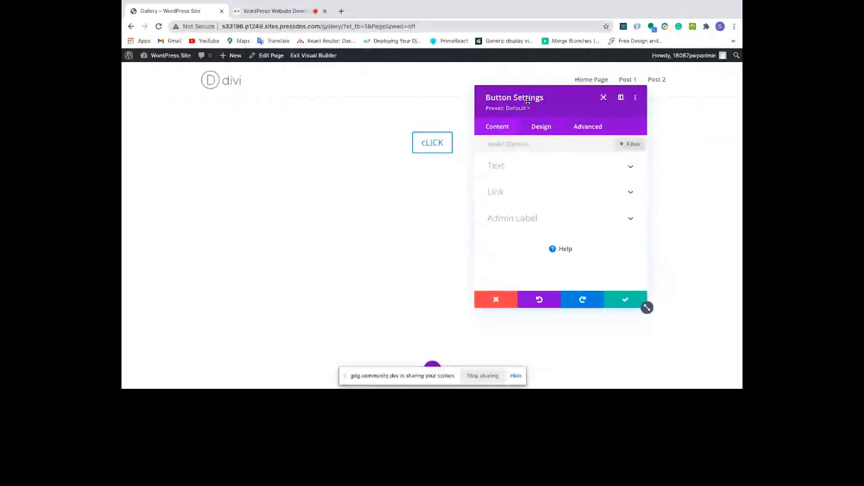
pyautogui.write('okr')
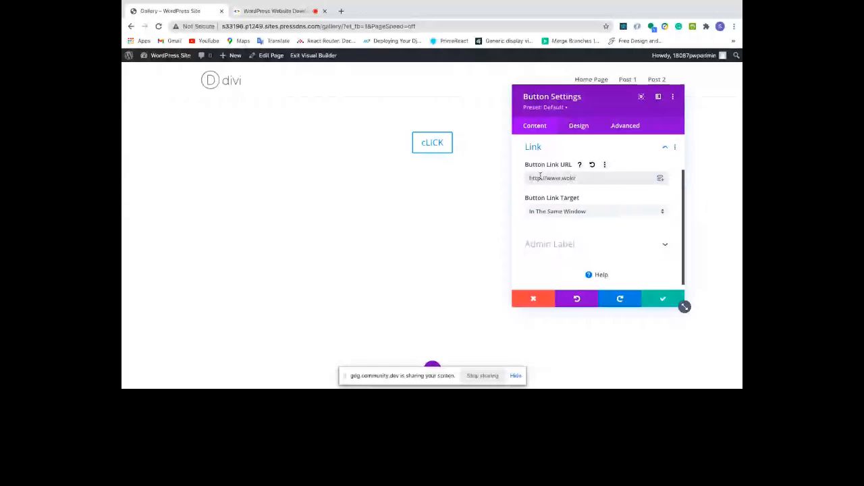
pyautogui.click(661, 178)
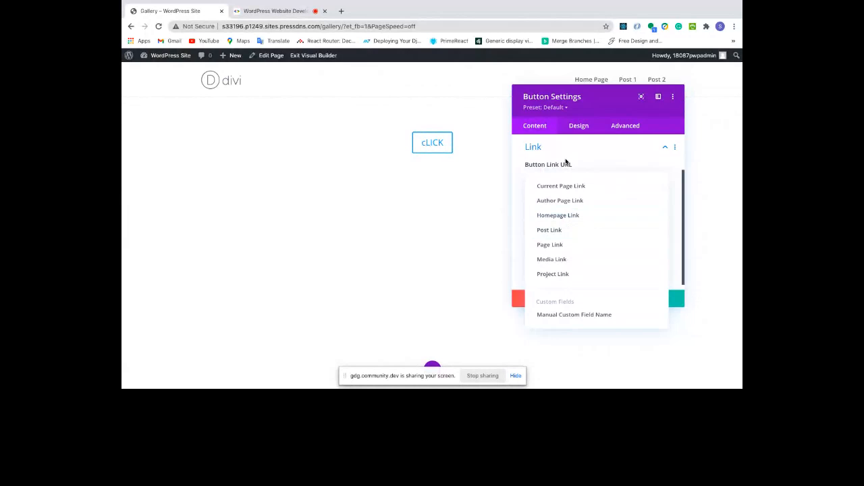
pyautogui.click(562, 231)
pyautogui.click(578, 221)
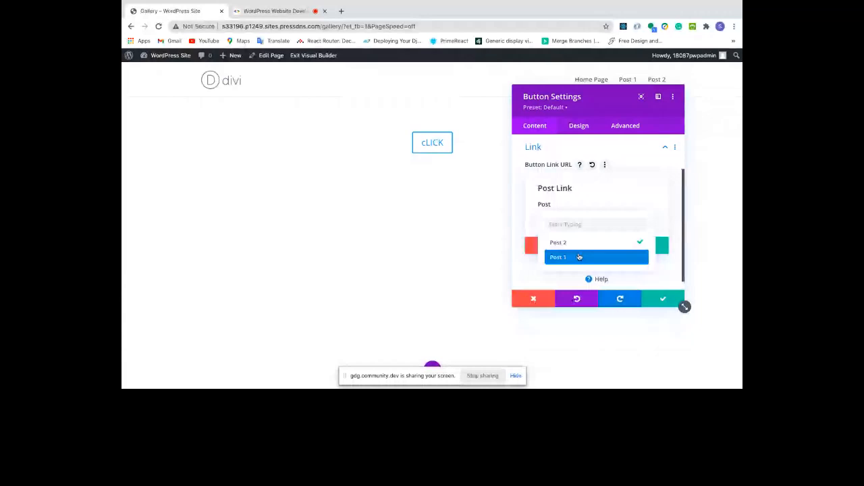
# Check the session chat for attendees' questions and show the Hosting Provider slide of the Wordpress Workshop presentation in Google Slides
pyautogui.hotkey('ctrl', 'Tab')
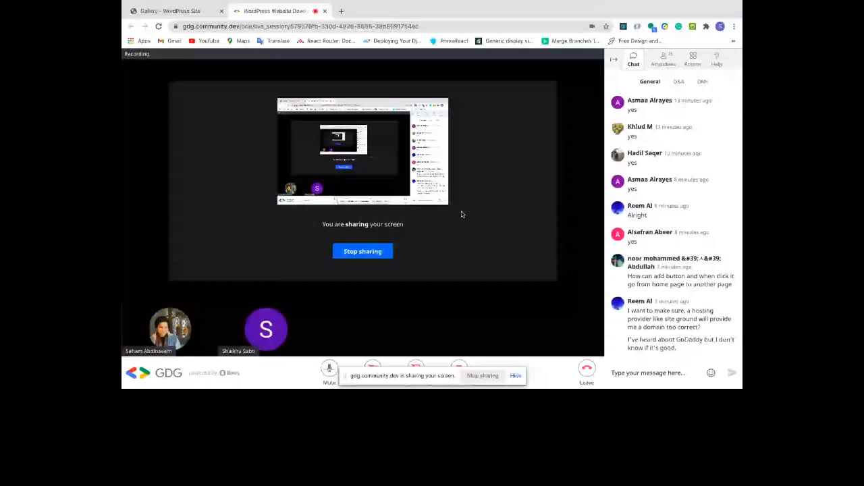
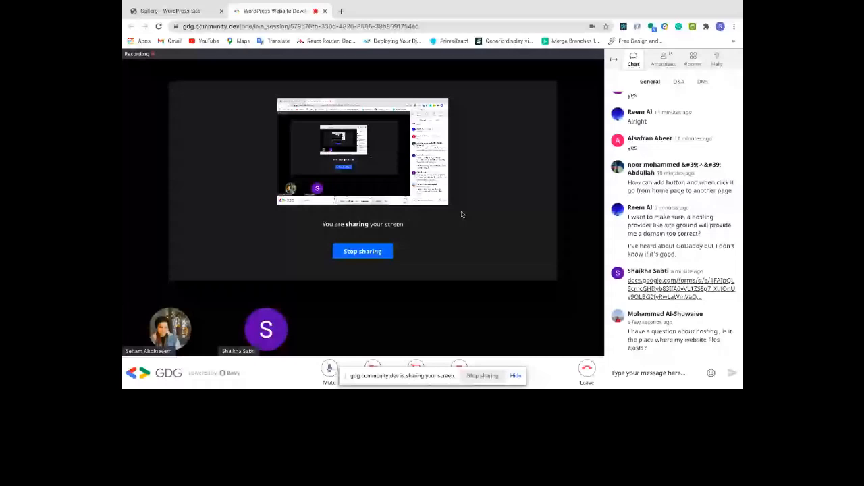
pyautogui.hotkey('alt', 'Tab')
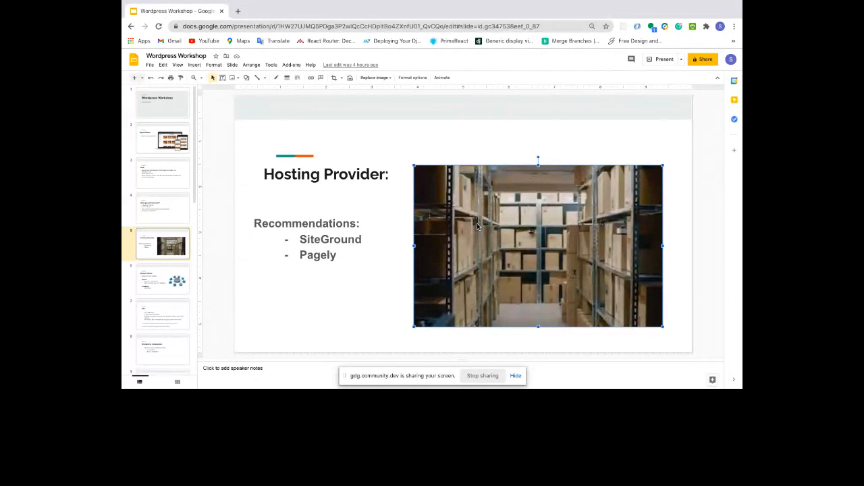
# Return to the live session page and stop sharing the screen
pyautogui.hotkey('ctrl', 'Right')
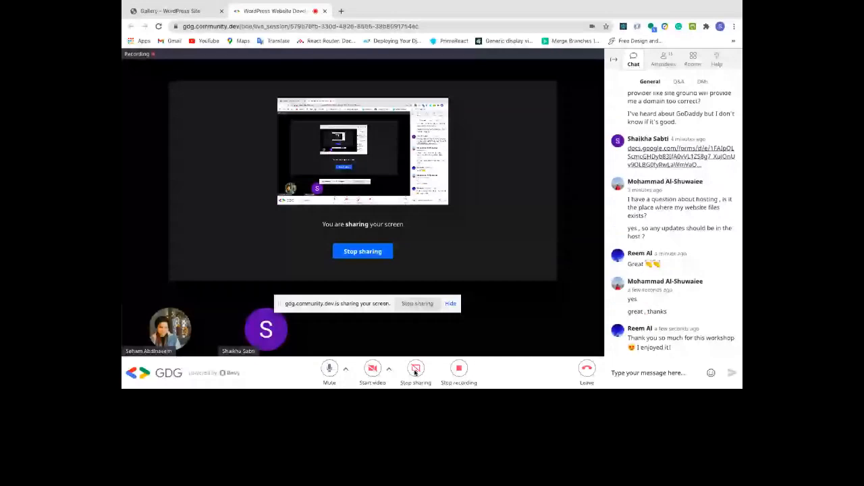
pyautogui.click(415, 372)
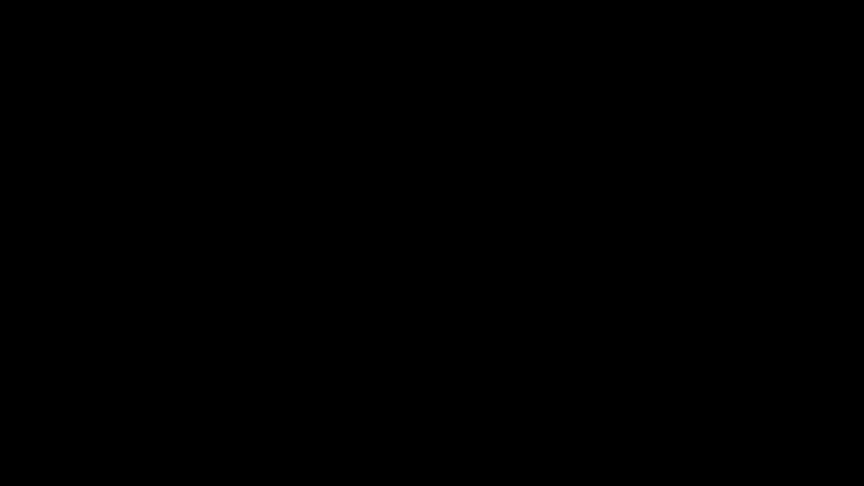